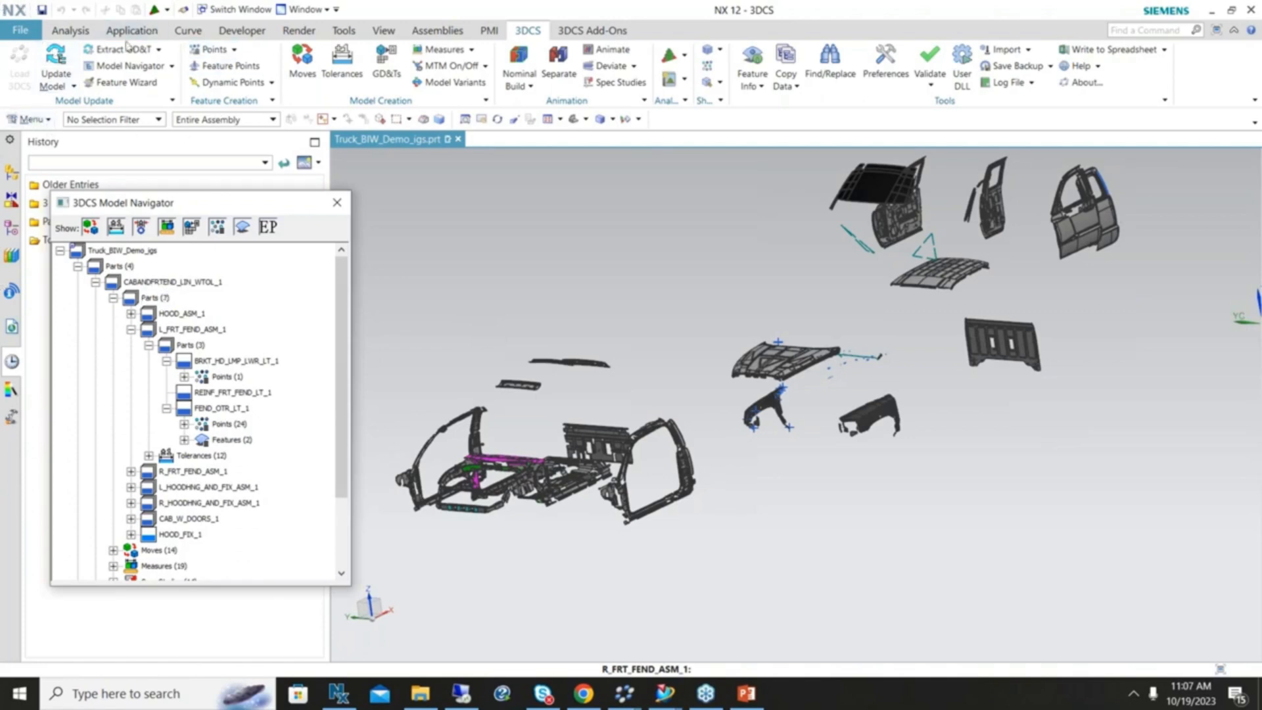
# Open the Animation Accelerator and auto scale its view to the whole truck model
pyautogui.click(172, 67)
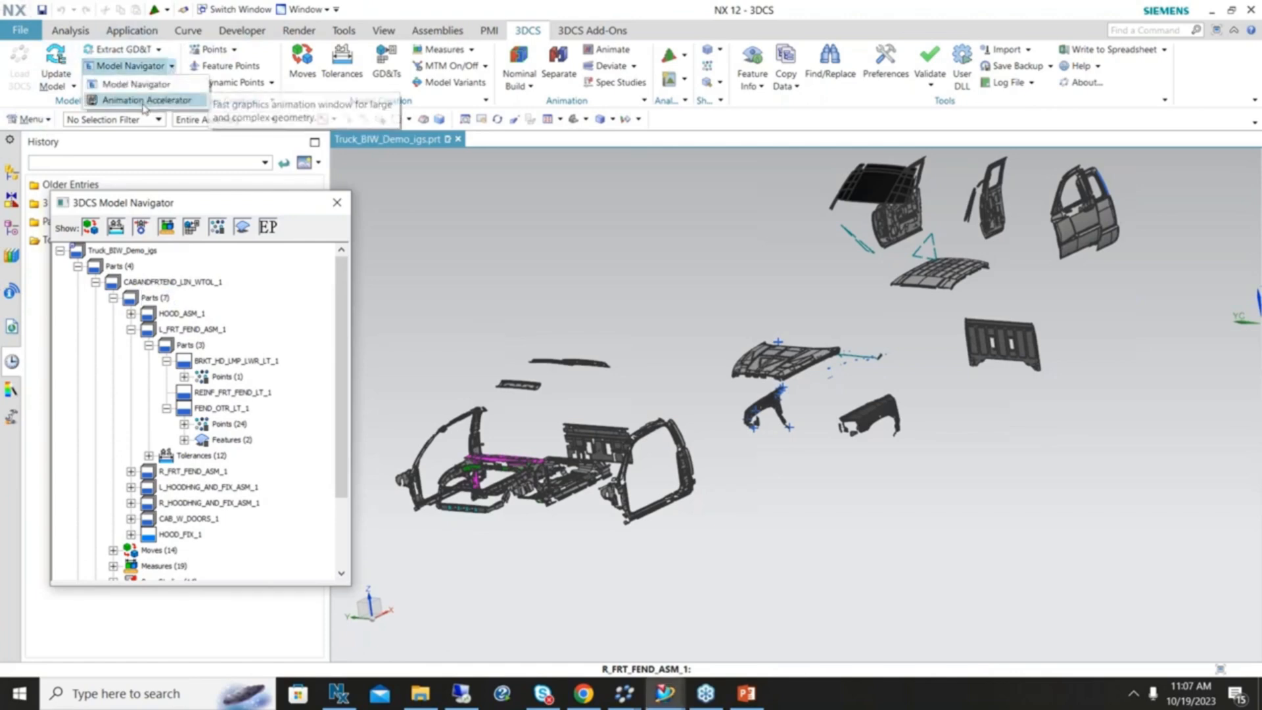
pyautogui.click(145, 105)
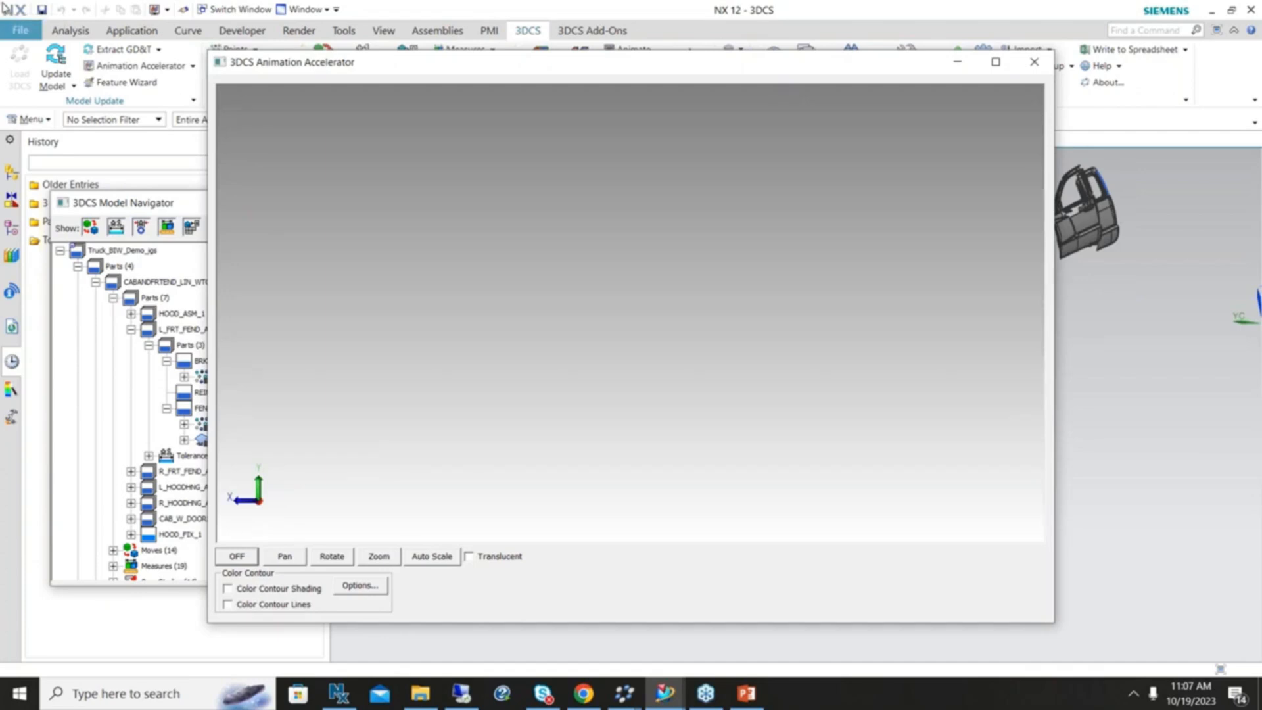
pyautogui.click(424, 558)
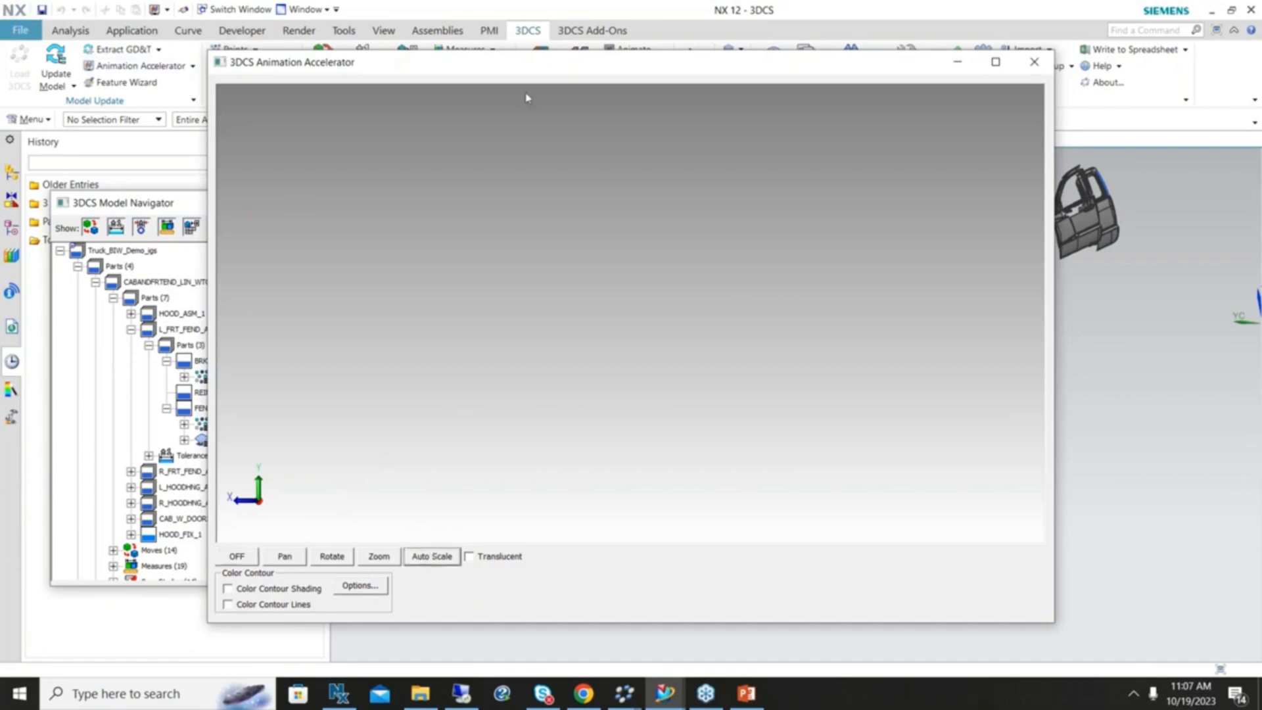
pyautogui.moveTo(532, 66); pyautogui.dragTo(639, 107)
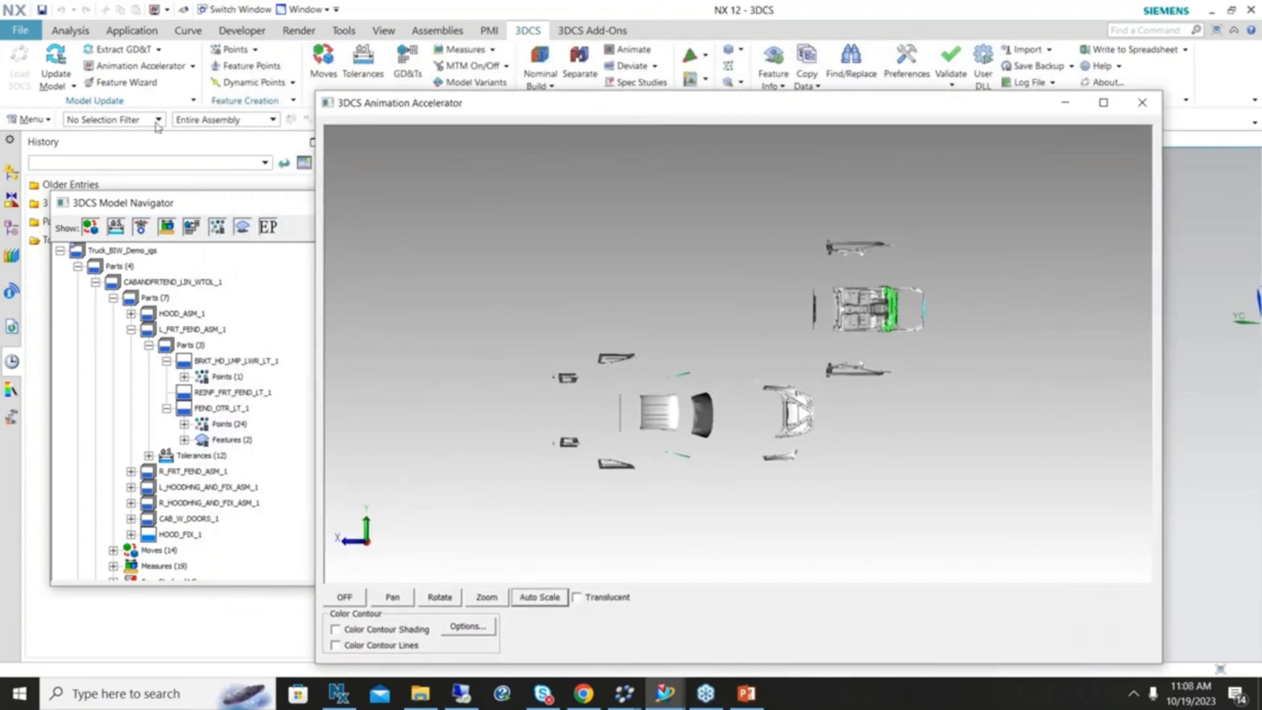
# Nominal build the Truck_BIW_Demo_igs assembly and view the assembled truck body from its front corner
pyautogui.click(129, 250)
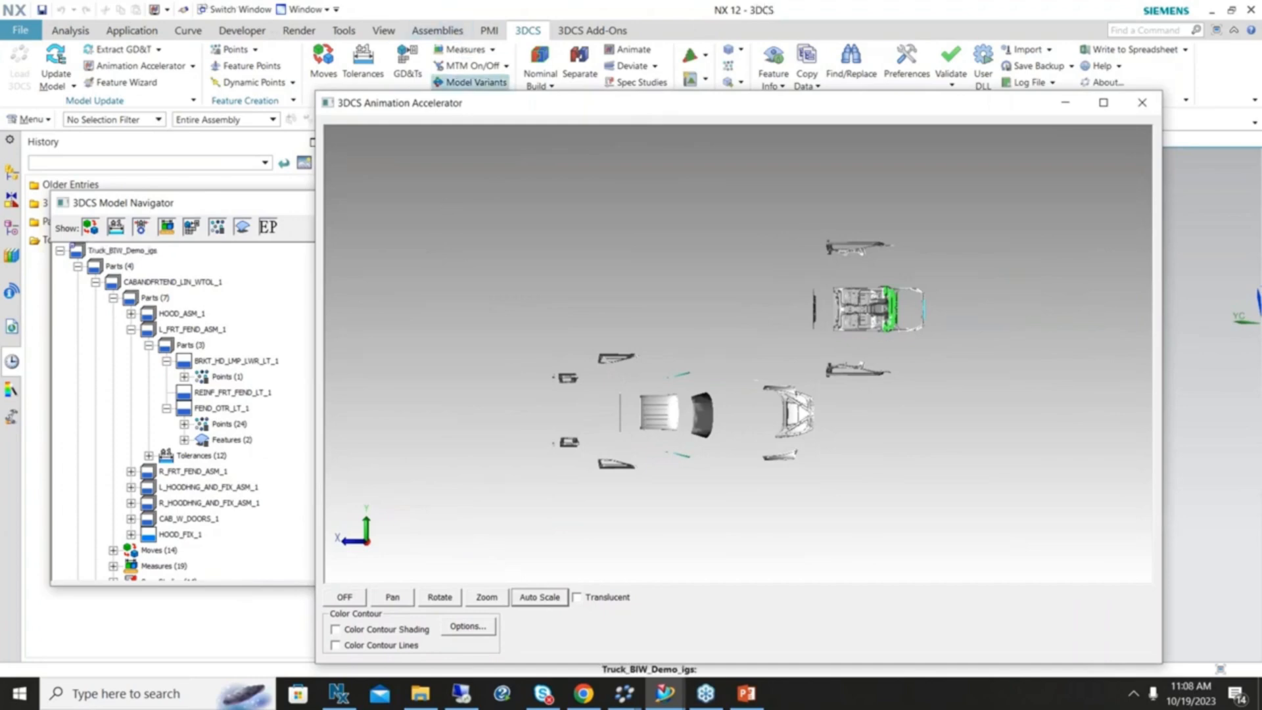
pyautogui.click(542, 64)
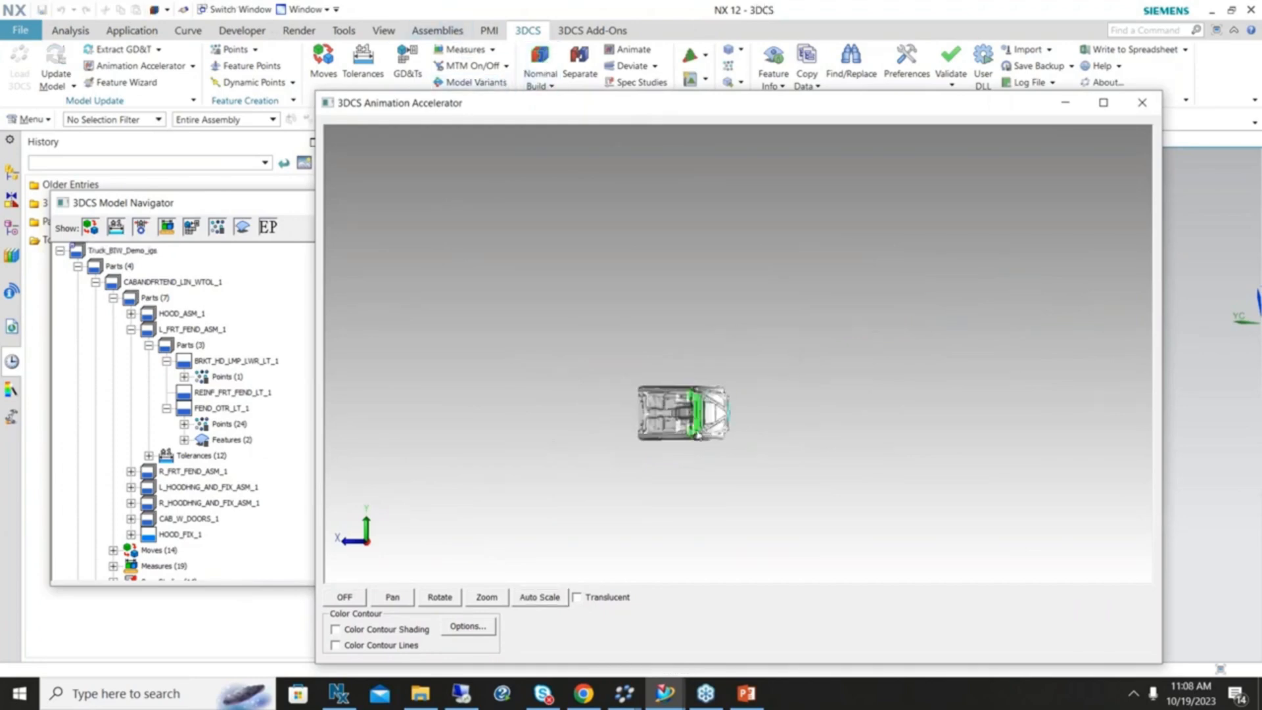
pyautogui.scroll(5, 695, 434)
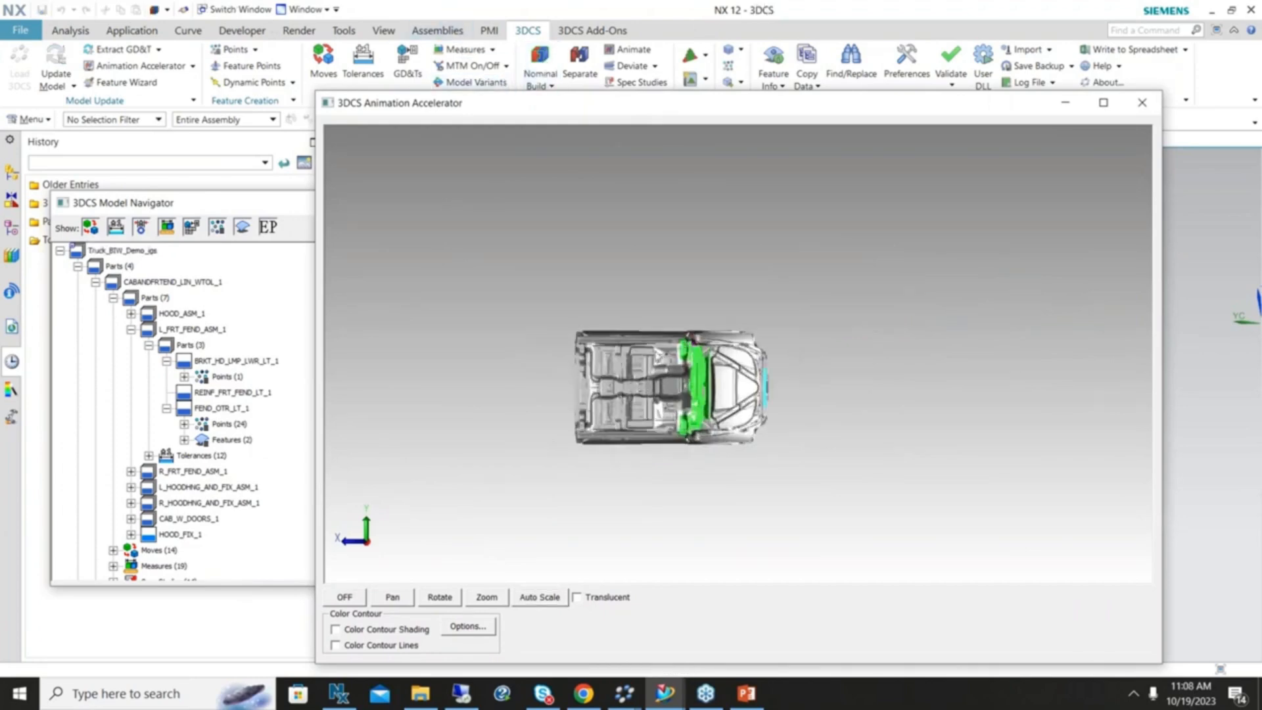
pyautogui.scroll(3, 720, 464)
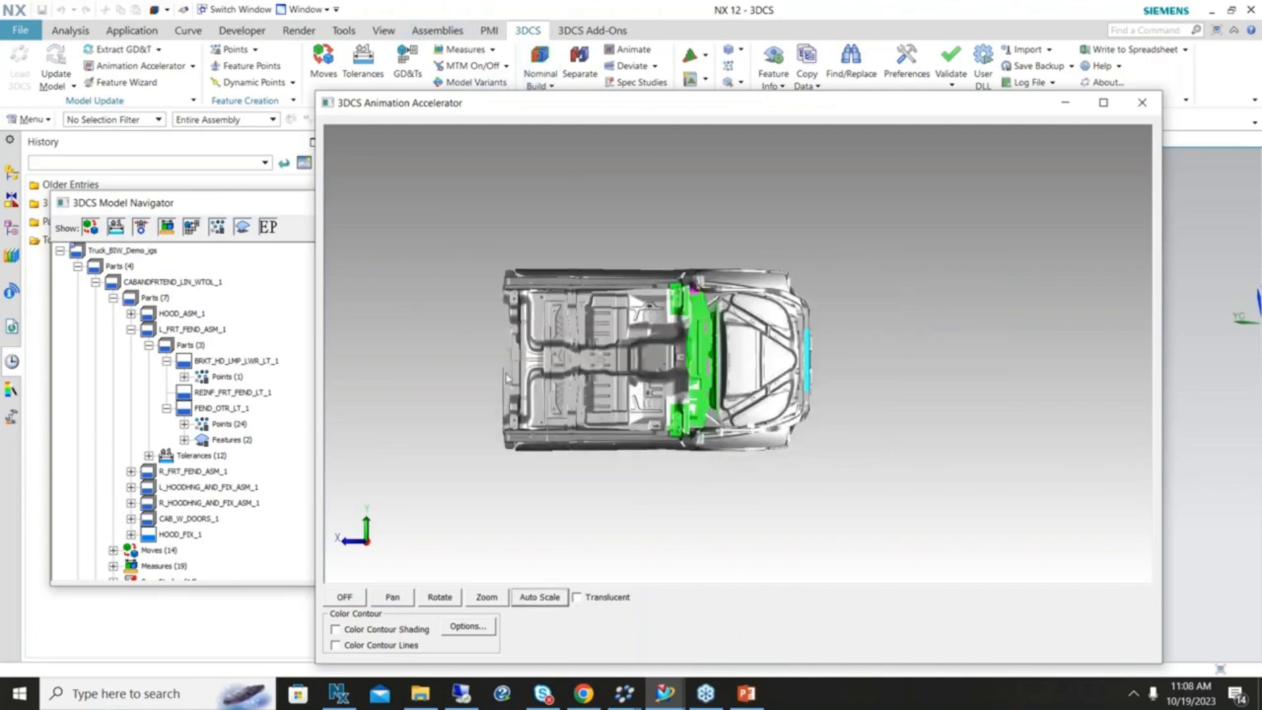
pyautogui.moveTo(507, 380); pyautogui.dragTo(736, 363)
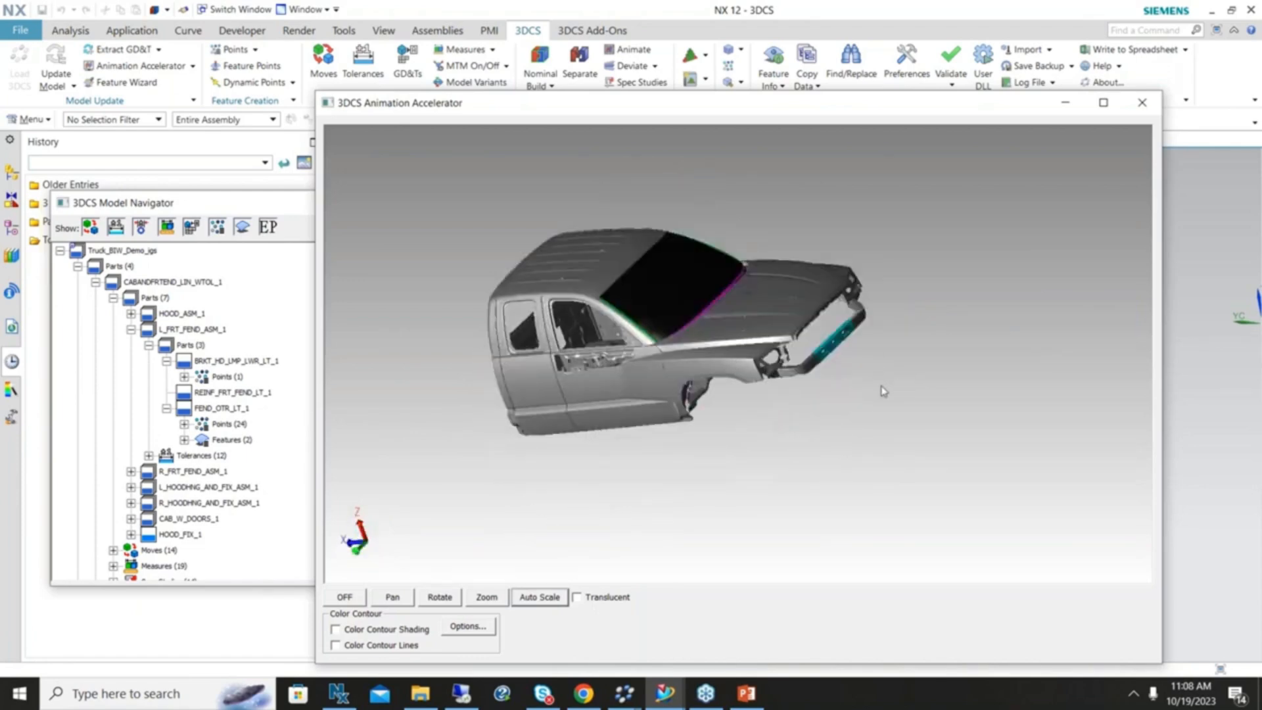
pyautogui.moveTo(772, 414); pyautogui.dragTo(639, 432)
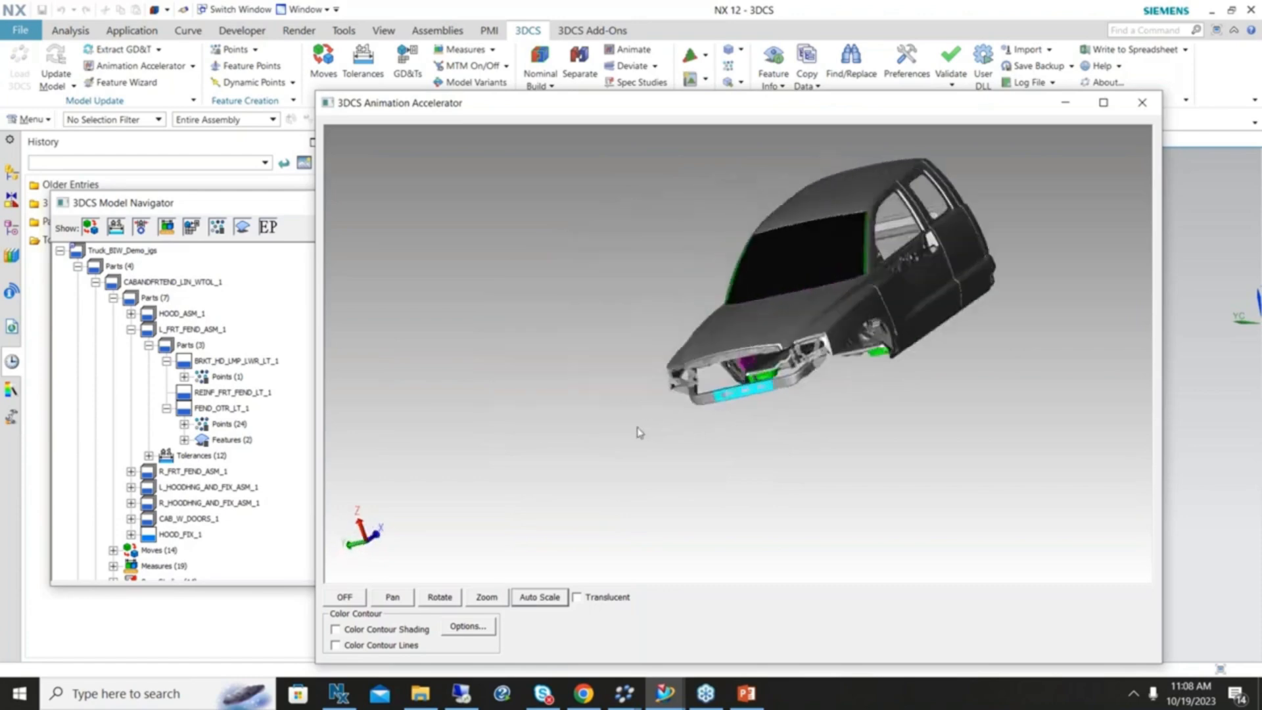
pyautogui.scroll(2, 874, 142)
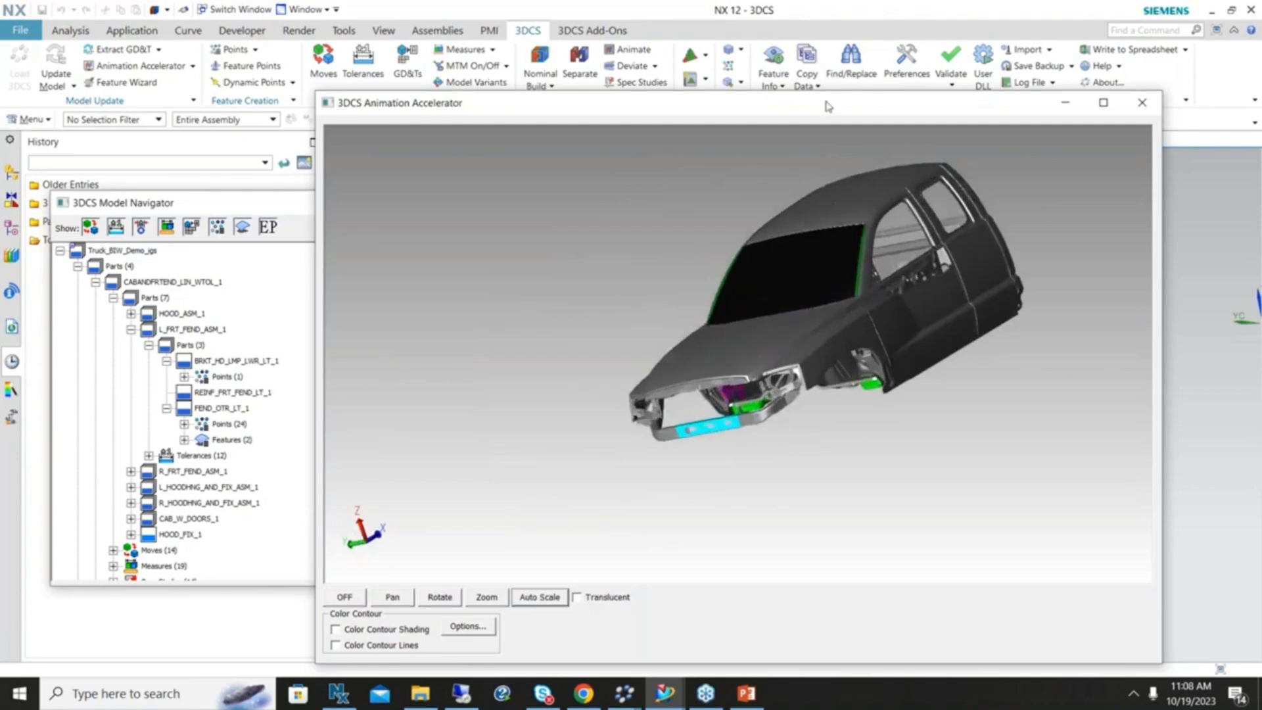
# Run the Deviate animation on the built truck, examine the seam between the fender and the front door up close, and end the run
pyautogui.click(634, 66)
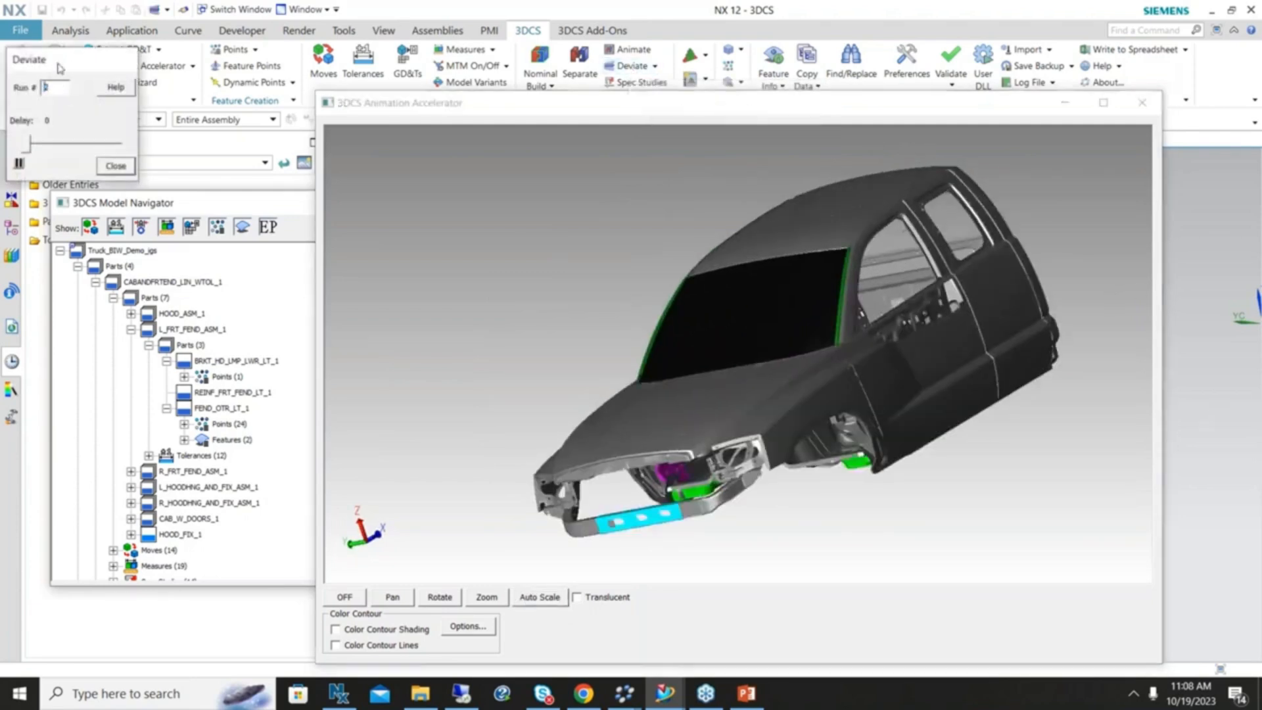
pyautogui.moveTo(73, 66); pyautogui.dragTo(454, 158)
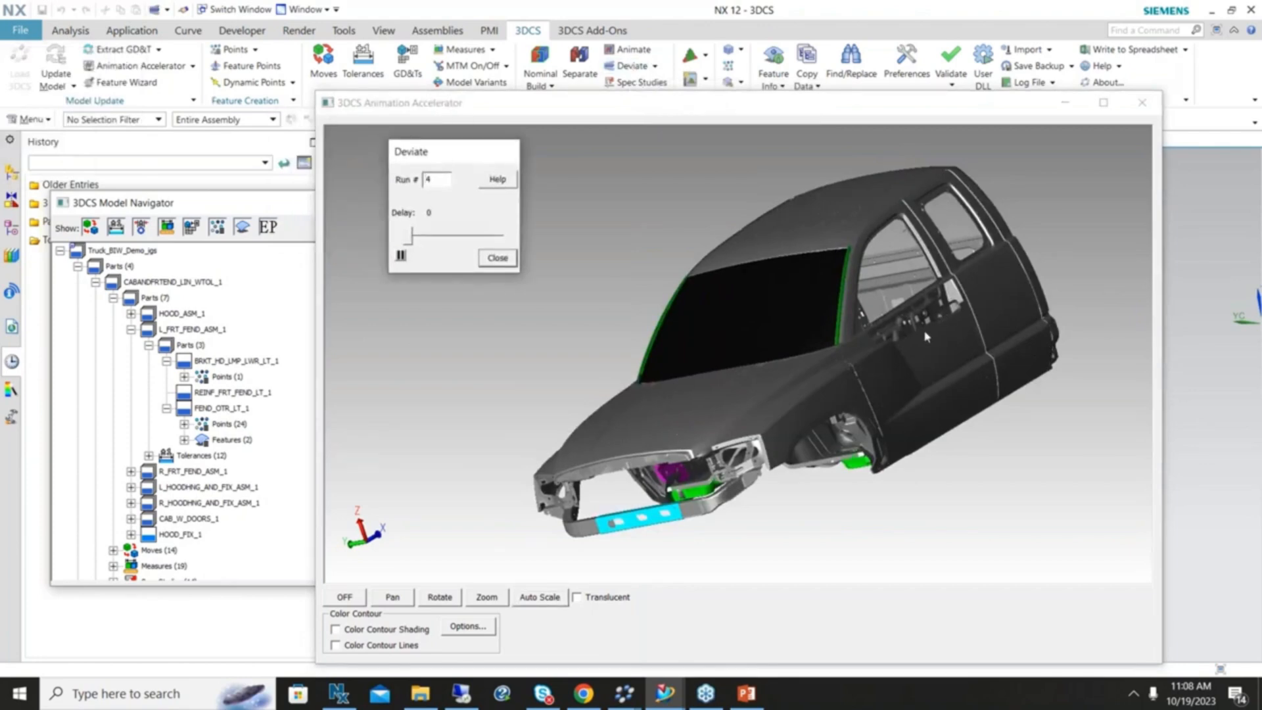
pyautogui.scroll(5, 854, 374)
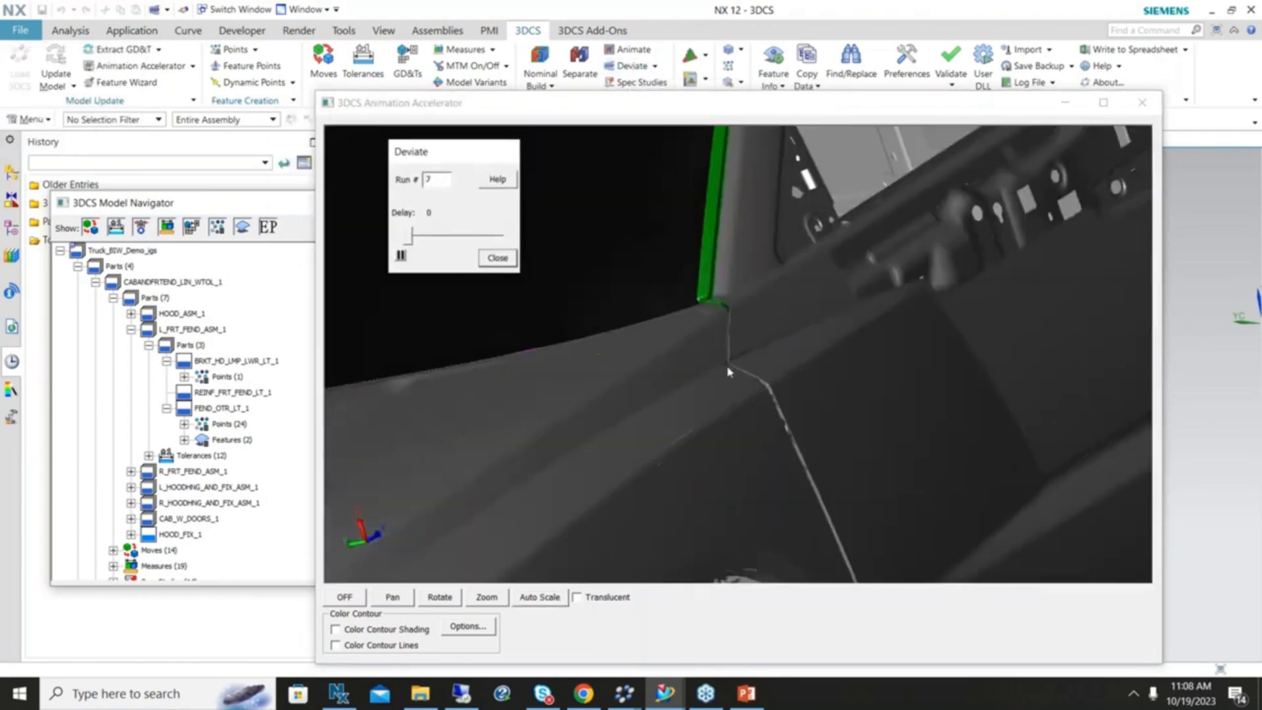
pyautogui.scroll(1, 728, 372)
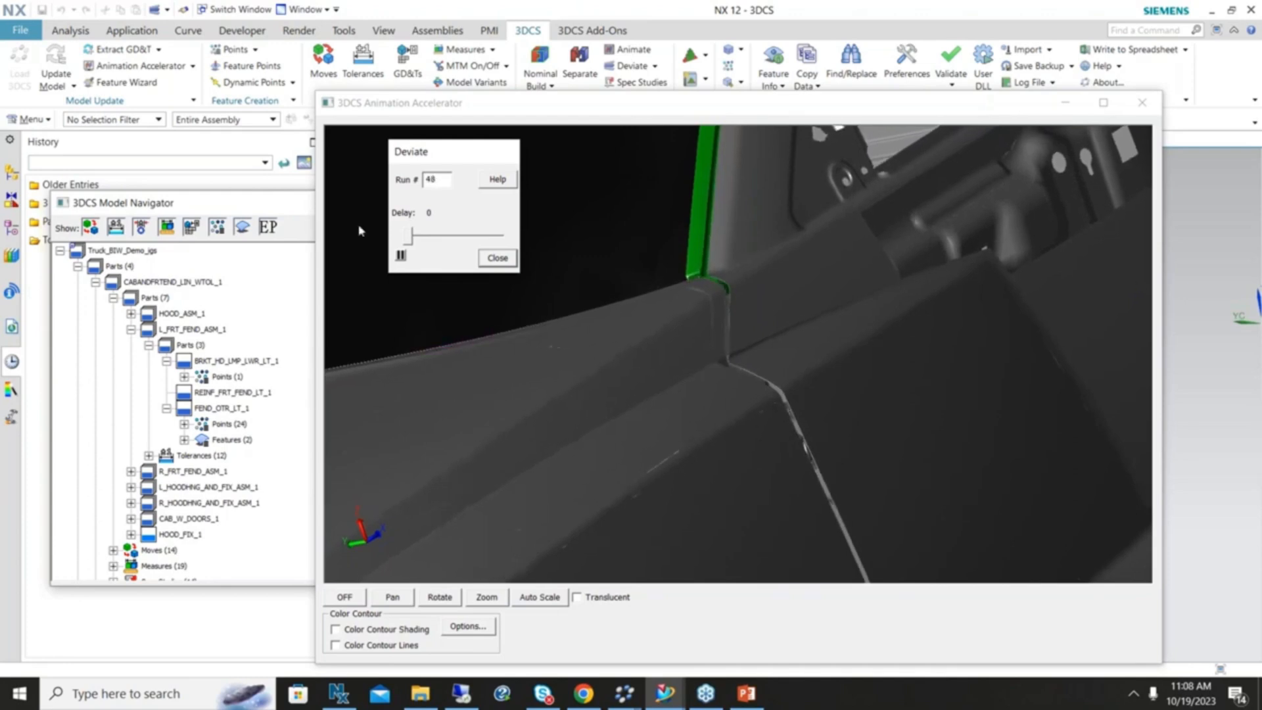
pyautogui.click(503, 259)
pyautogui.scroll(-5, 685, 302)
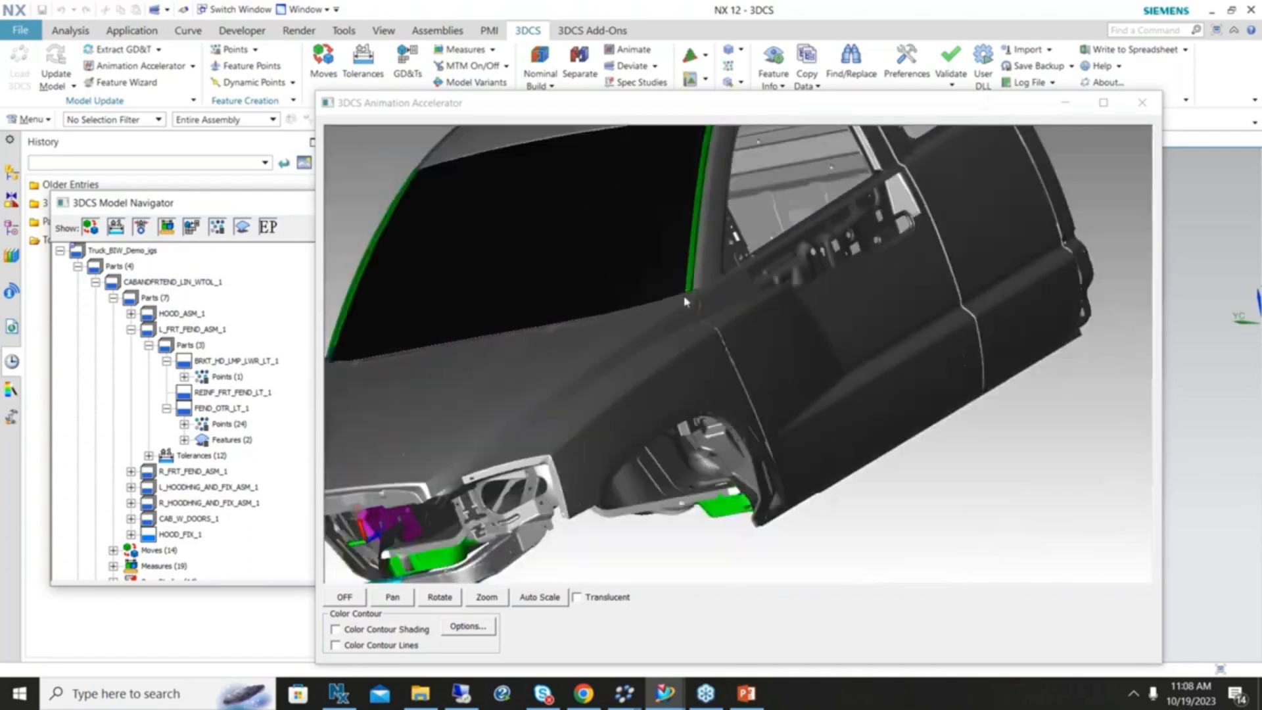
# Show the model's points on the built truck seen from the front and hide them again
pyautogui.scroll(-2, 672, 211)
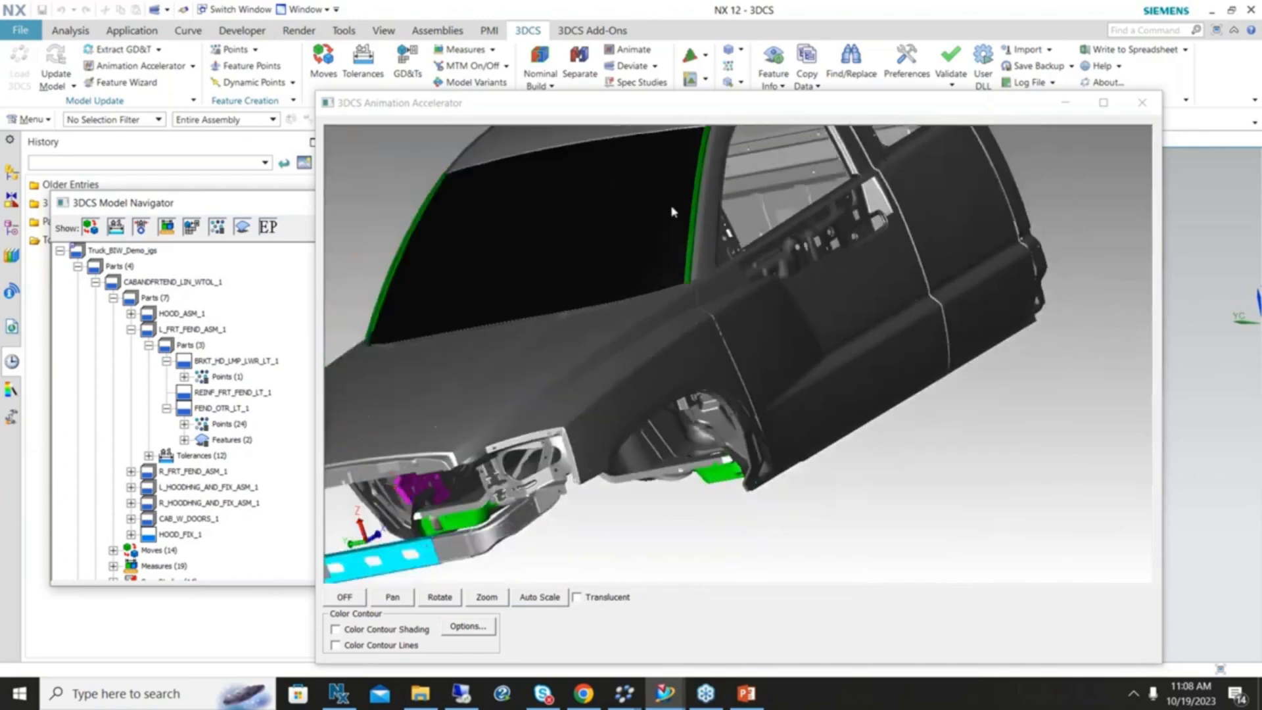
pyautogui.scroll(-3, 578, 234)
pyautogui.click(597, 225)
pyautogui.scroll(-2, 672, 263)
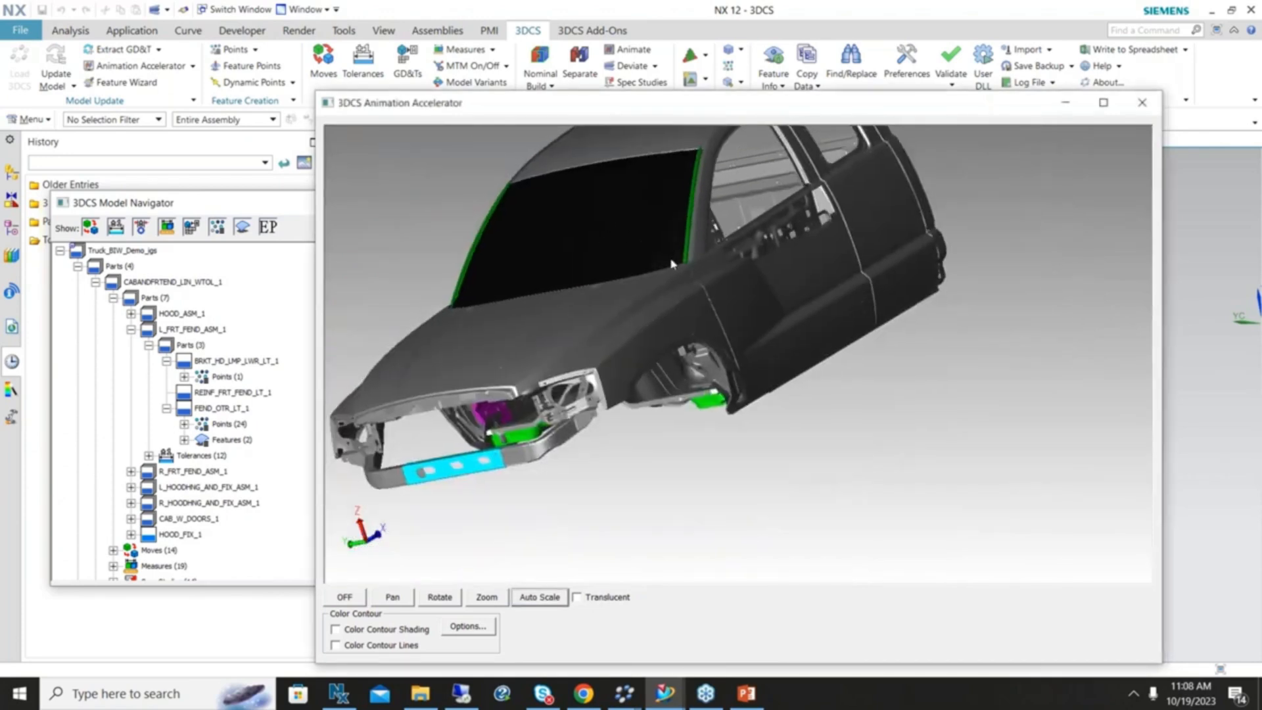
pyautogui.moveTo(671, 263); pyautogui.dragTo(698, 237, button='middle')
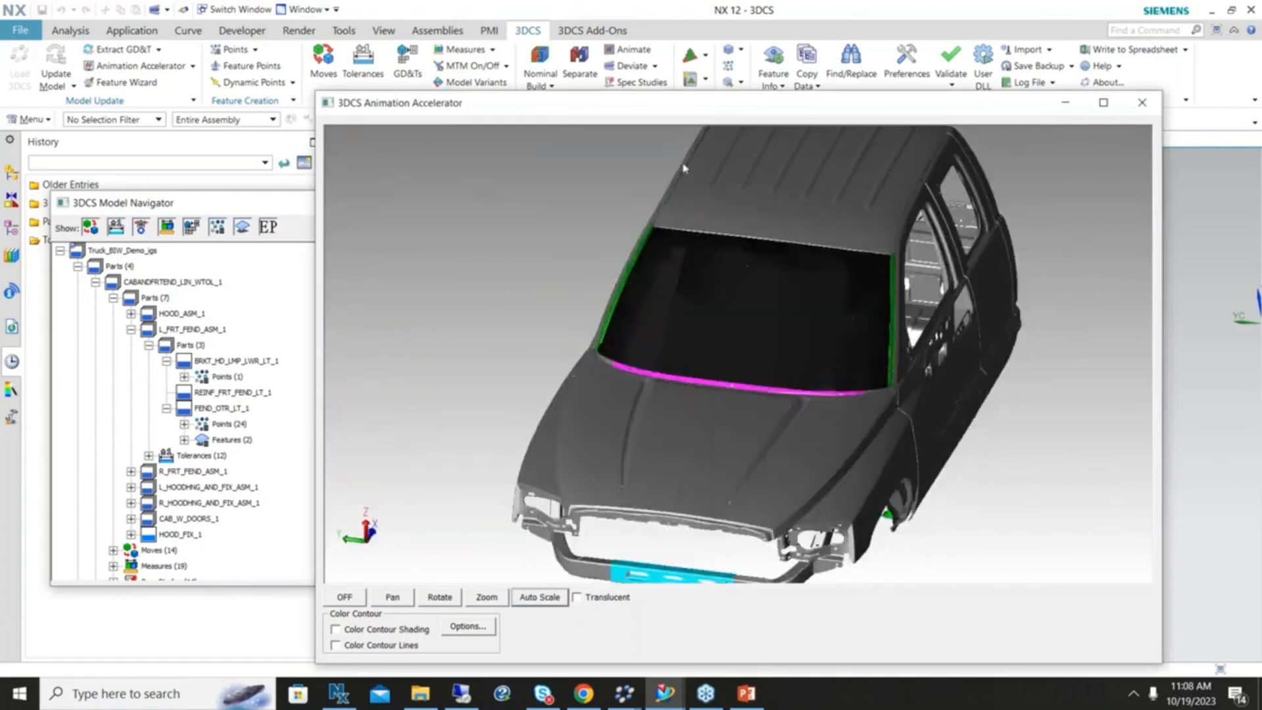
pyautogui.moveTo(683, 169); pyautogui.dragTo(690, 151, button='middle')
pyautogui.click(729, 51)
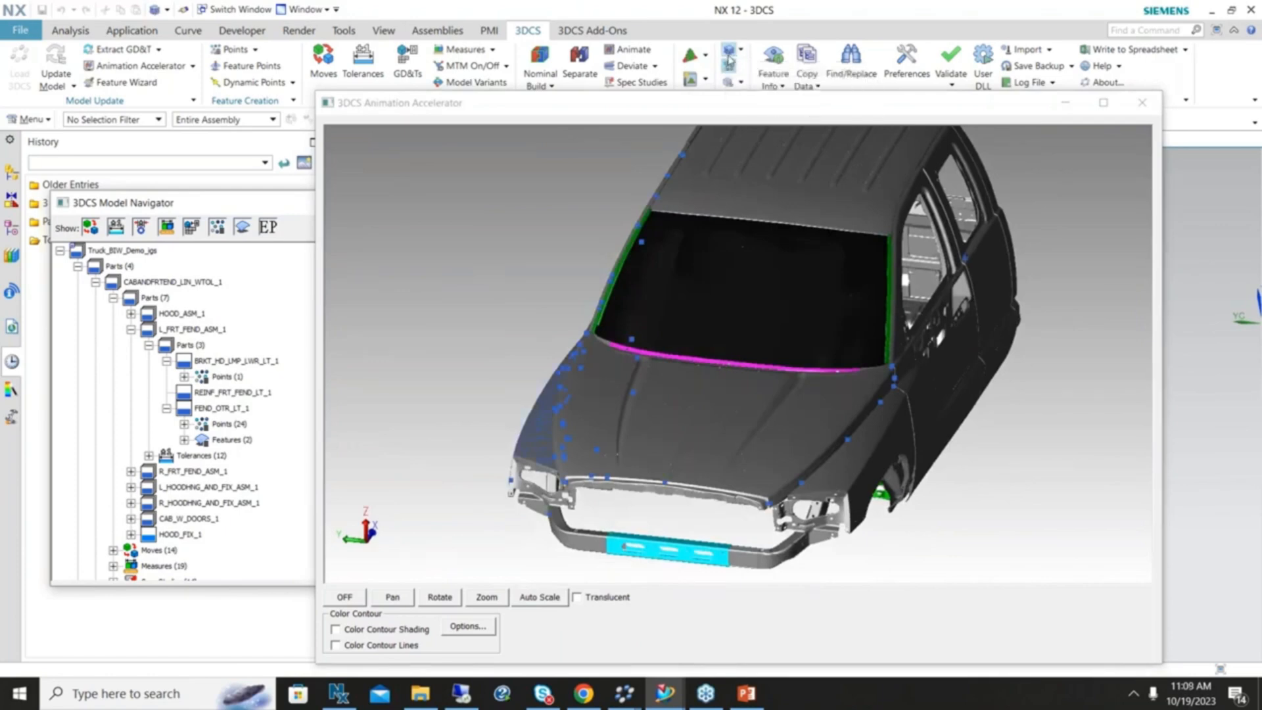
pyautogui.click(730, 65)
# Expand the top-level Measures in the model tree and highlight 3_R_Lwr_Mldg_Flush on the truck
pyautogui.scroll(-5, 166, 399)
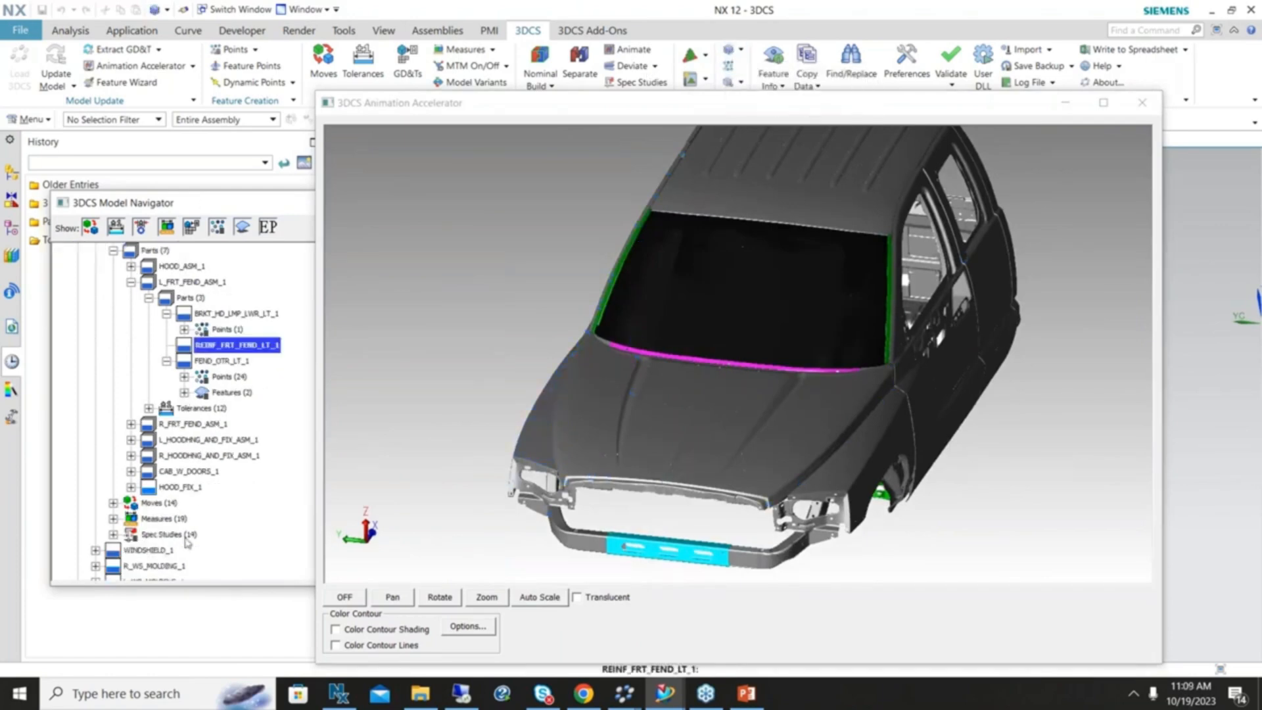
pyautogui.click(79, 568)
pyautogui.click(80, 568)
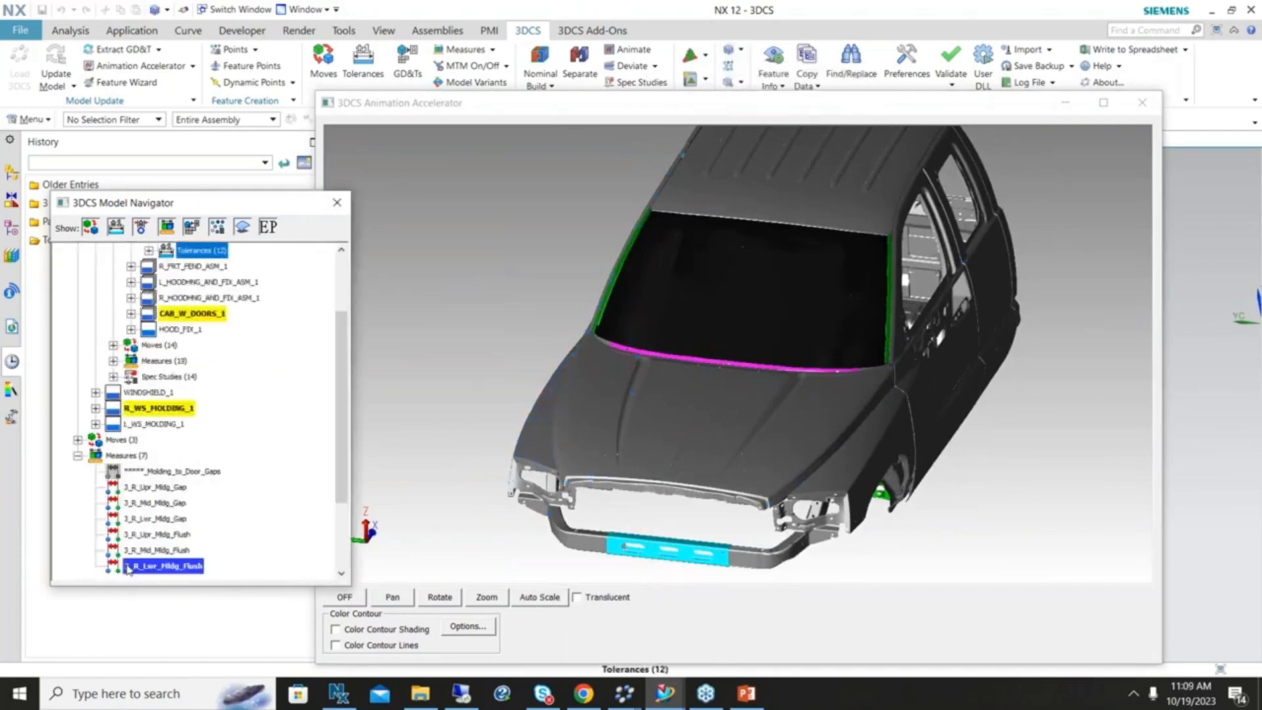
pyautogui.click(145, 567)
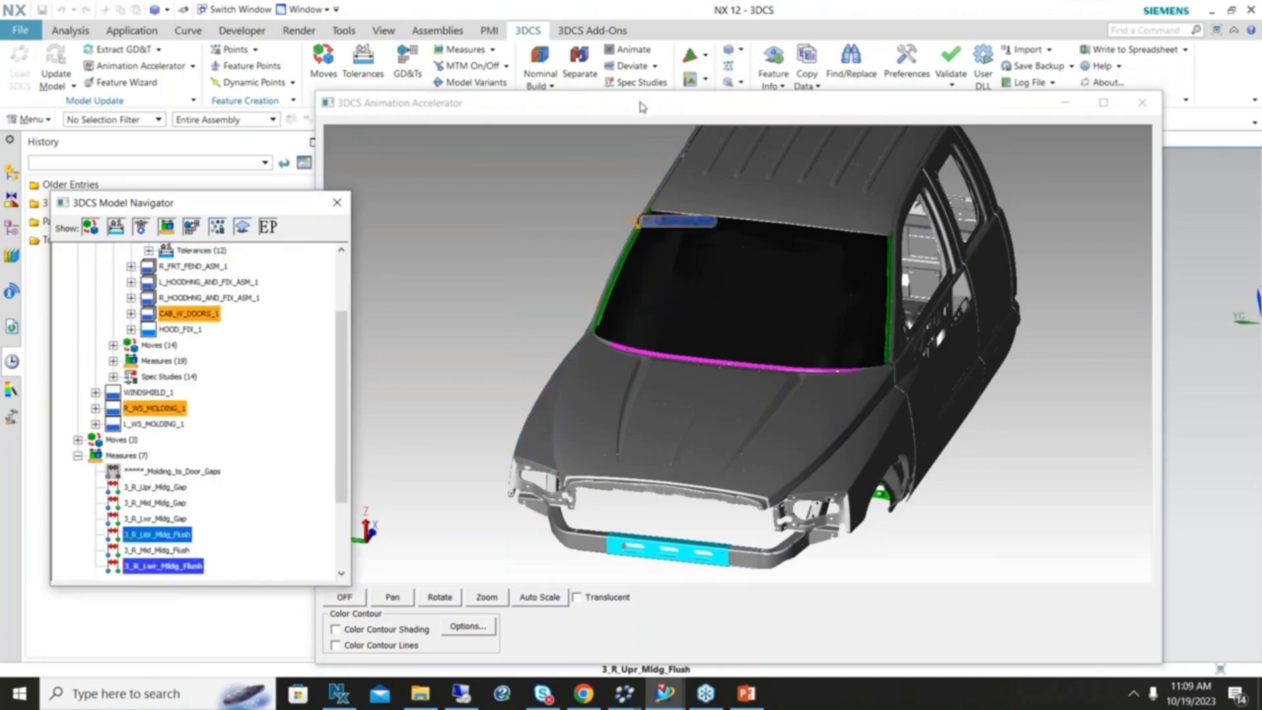
pyautogui.click(586, 109)
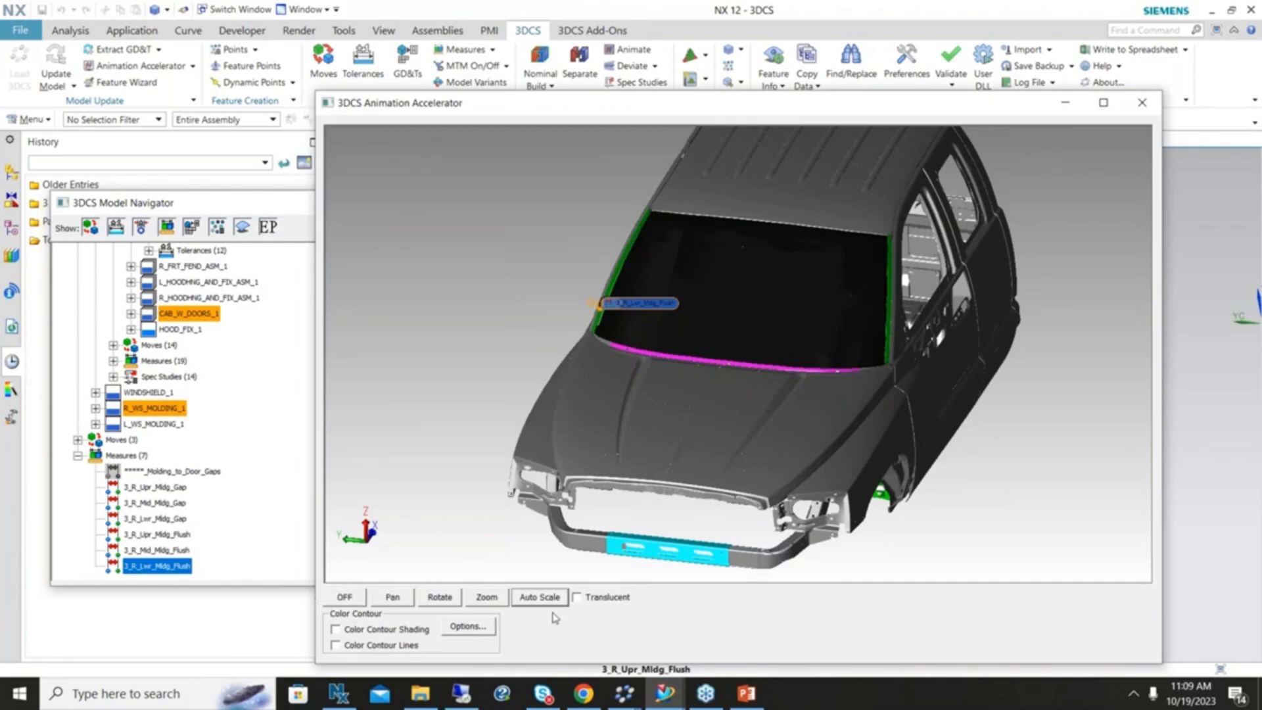
pyautogui.click(576, 598)
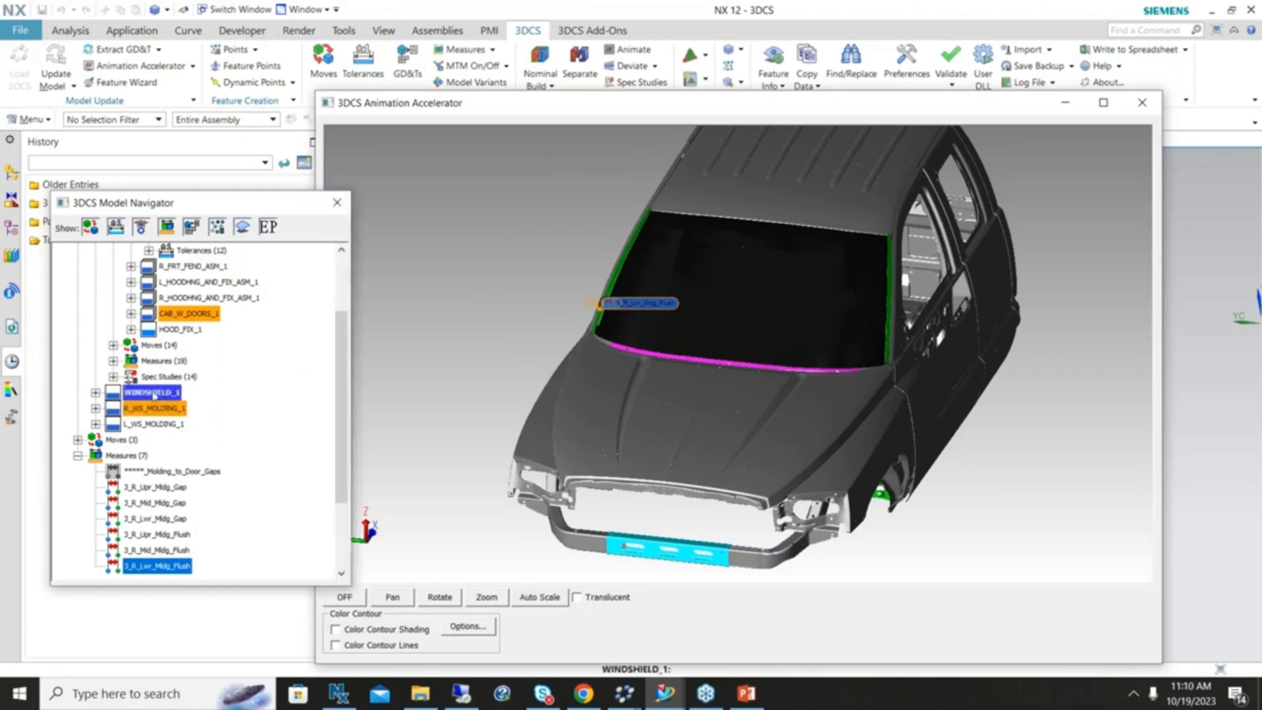
# Check the Show Color Contour option in the WINDSHIELD_1 part's settings and close them without changes
pyautogui.doubleClick(153, 393)
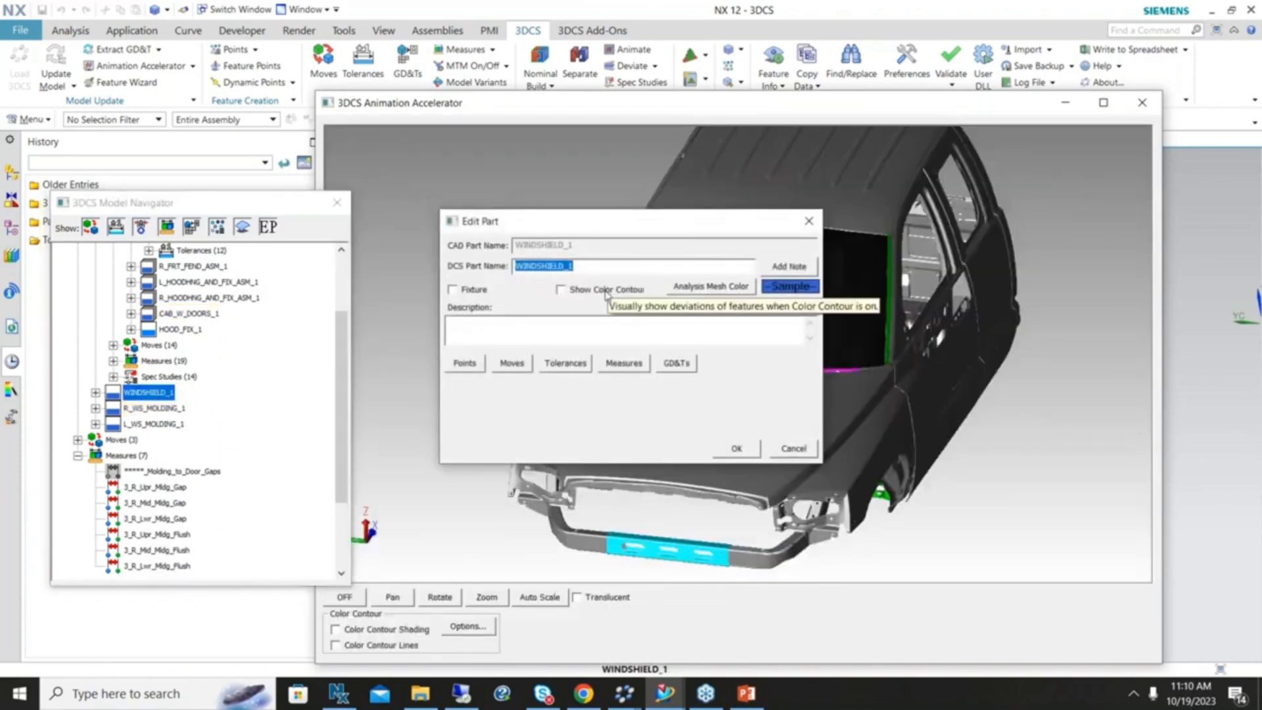
pyautogui.click(809, 220)
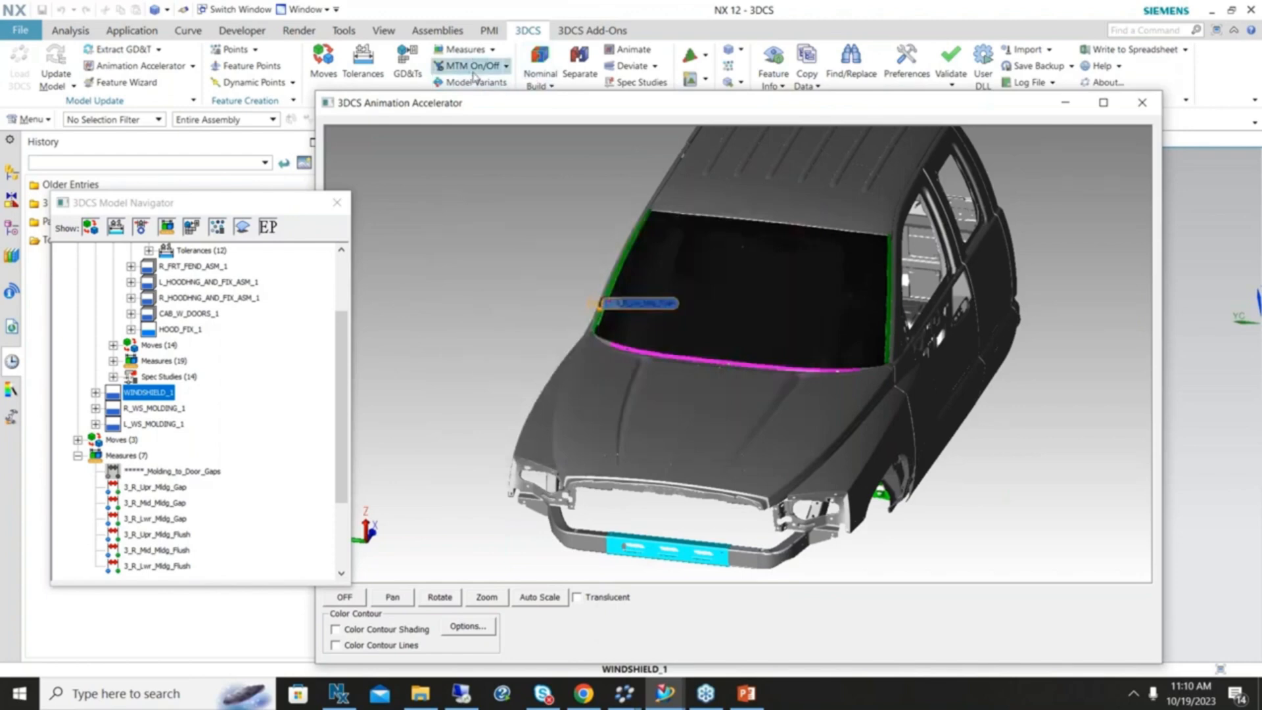
pyautogui.click(478, 113)
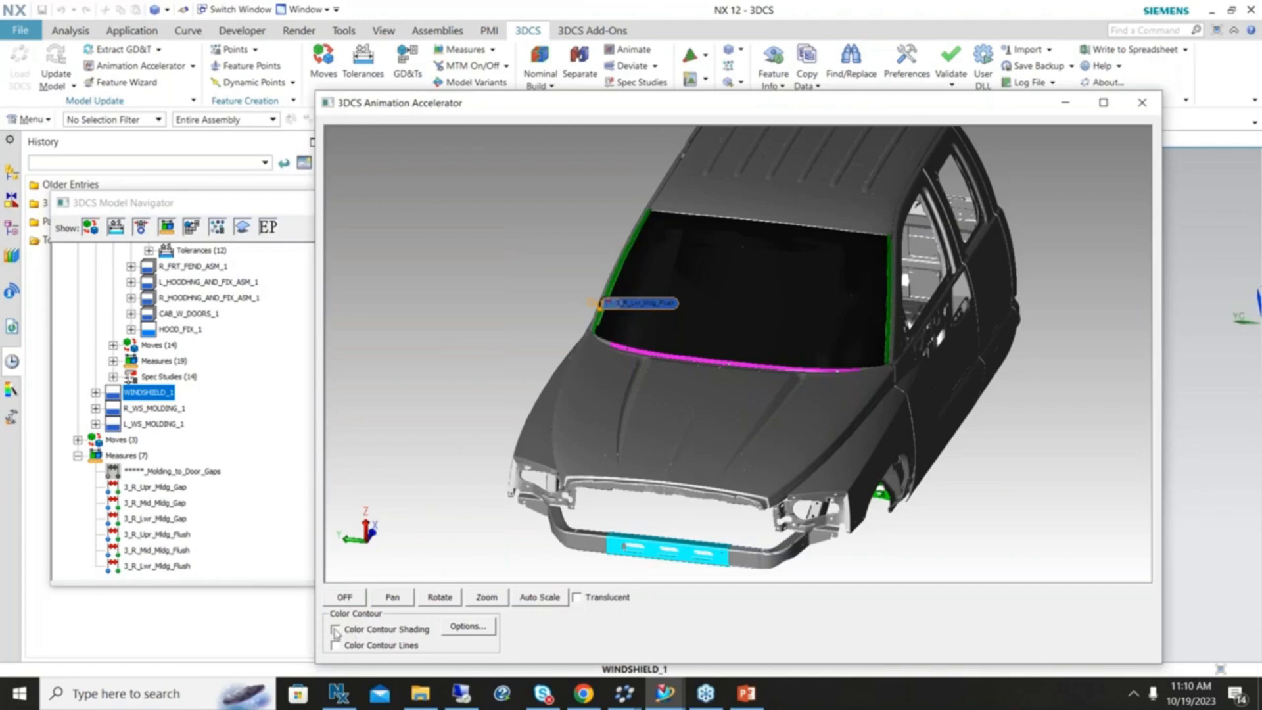
# Turn on Color Contour Shading and decline enabling color contour for the 162 parts that have it off
pyautogui.click(336, 631)
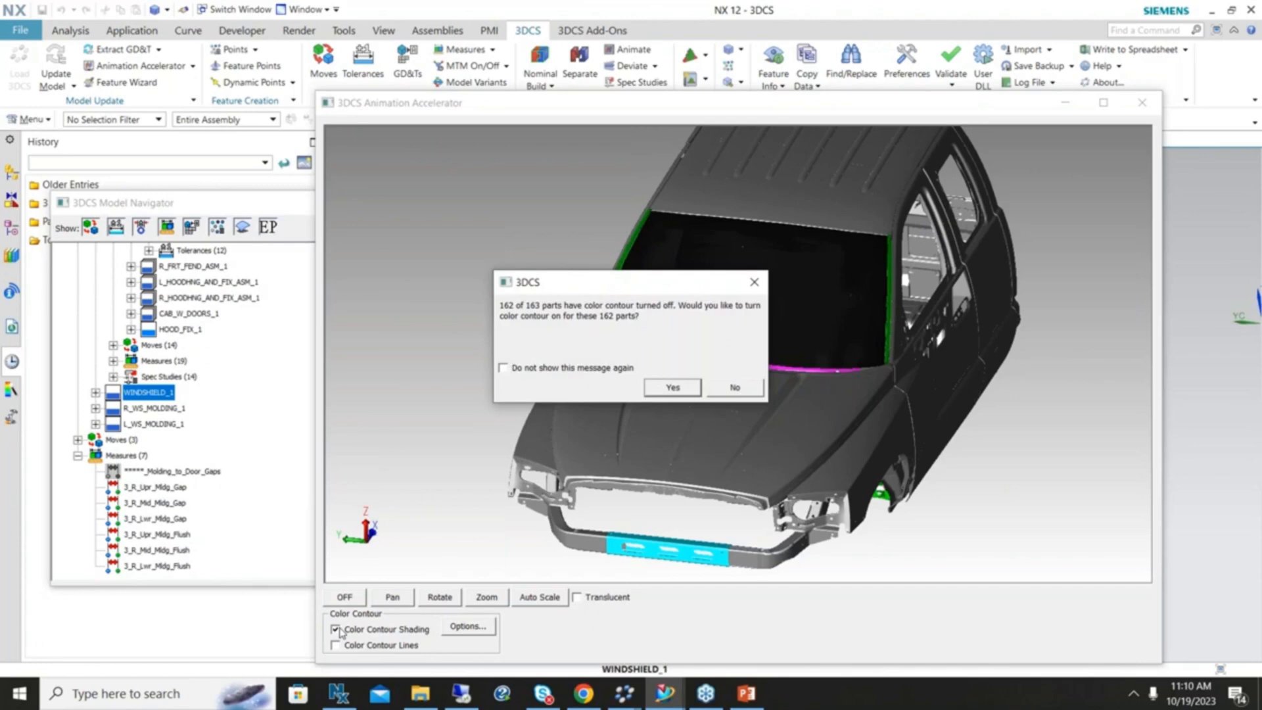
pyautogui.moveTo(661, 288); pyautogui.dragTo(503, 237)
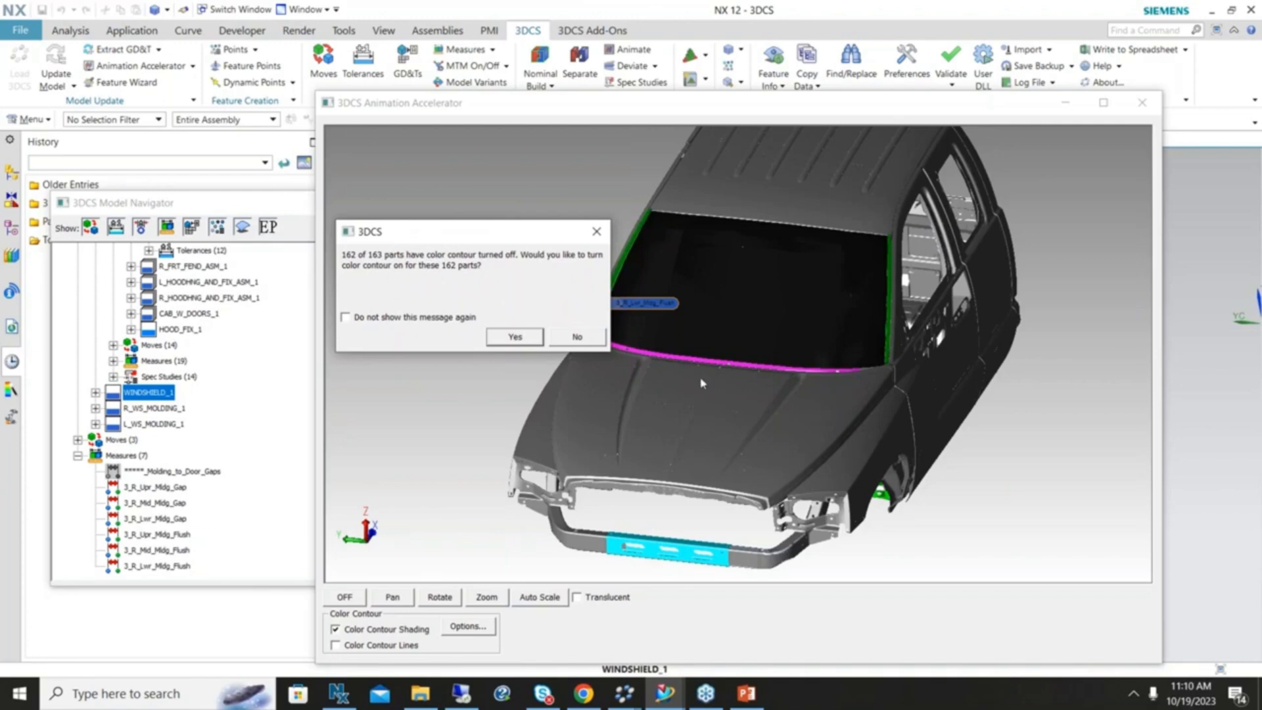
pyautogui.click(588, 339)
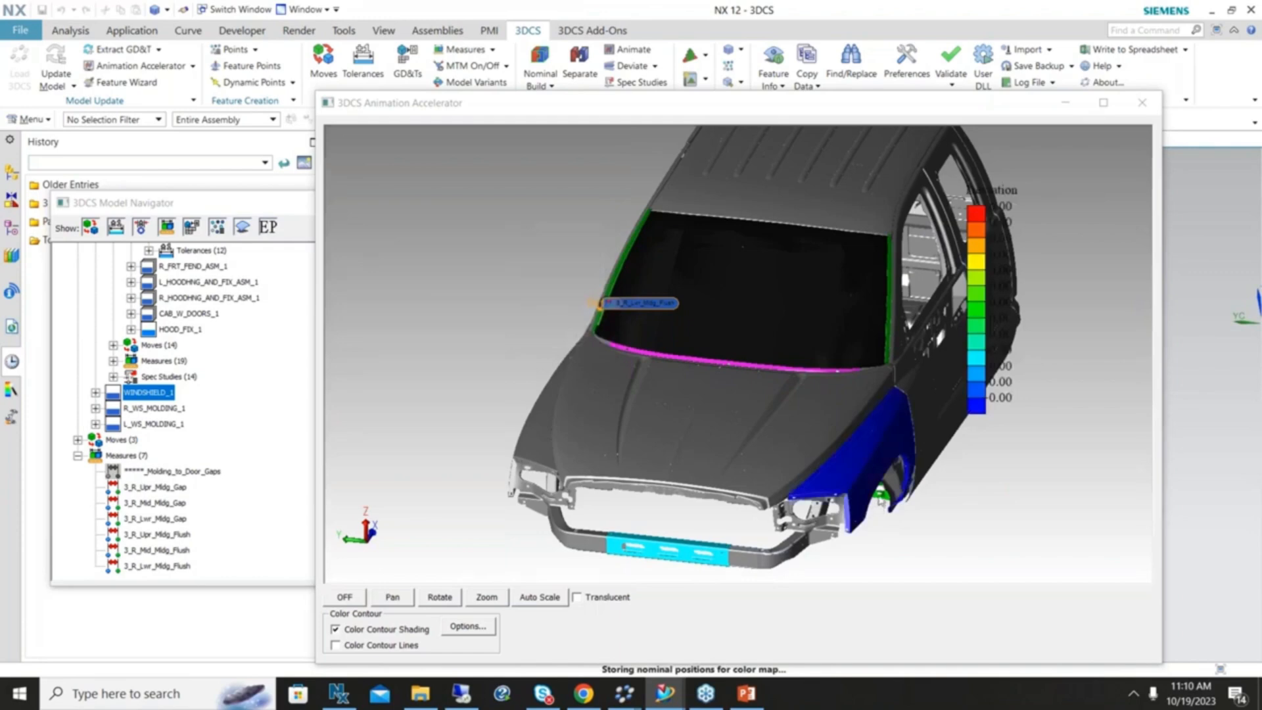
# Run the Deviate animation to view the color contour of the fender's variation, keeping the truck and deviation legend unobstructed
pyautogui.scroll(-3, 567, 383)
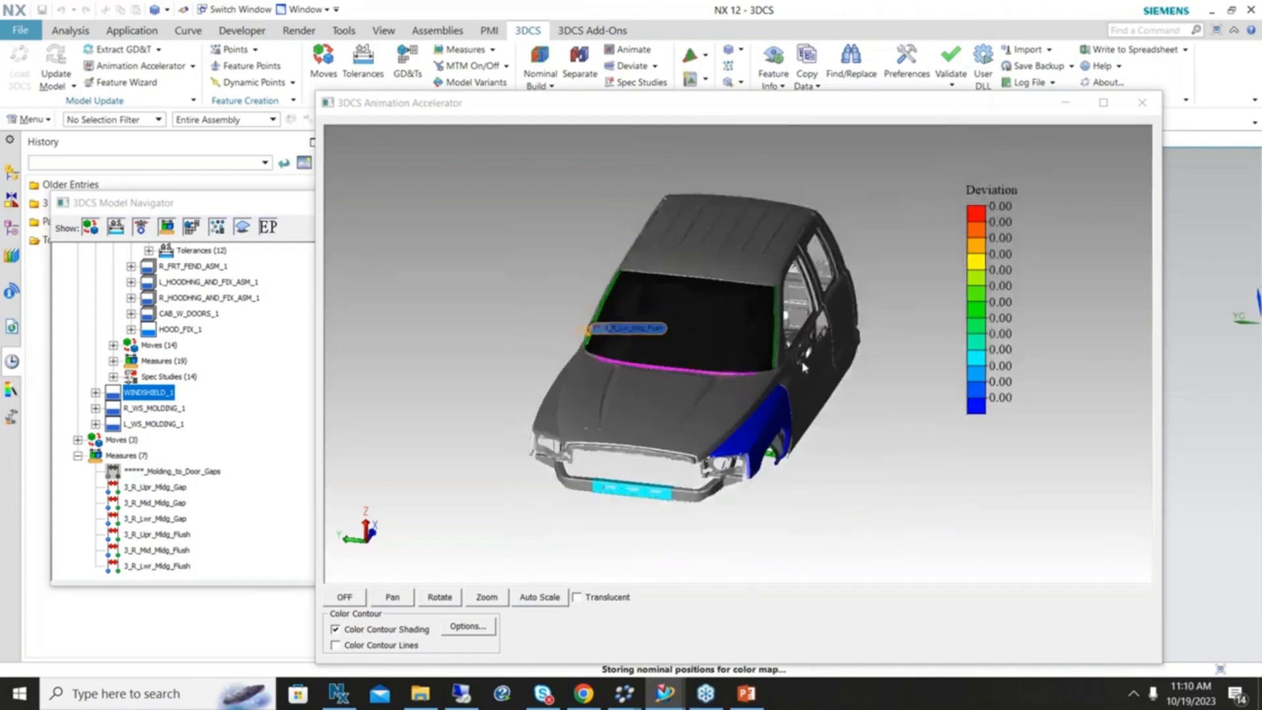
pyautogui.moveTo(721, 104); pyautogui.dragTo(610, 105)
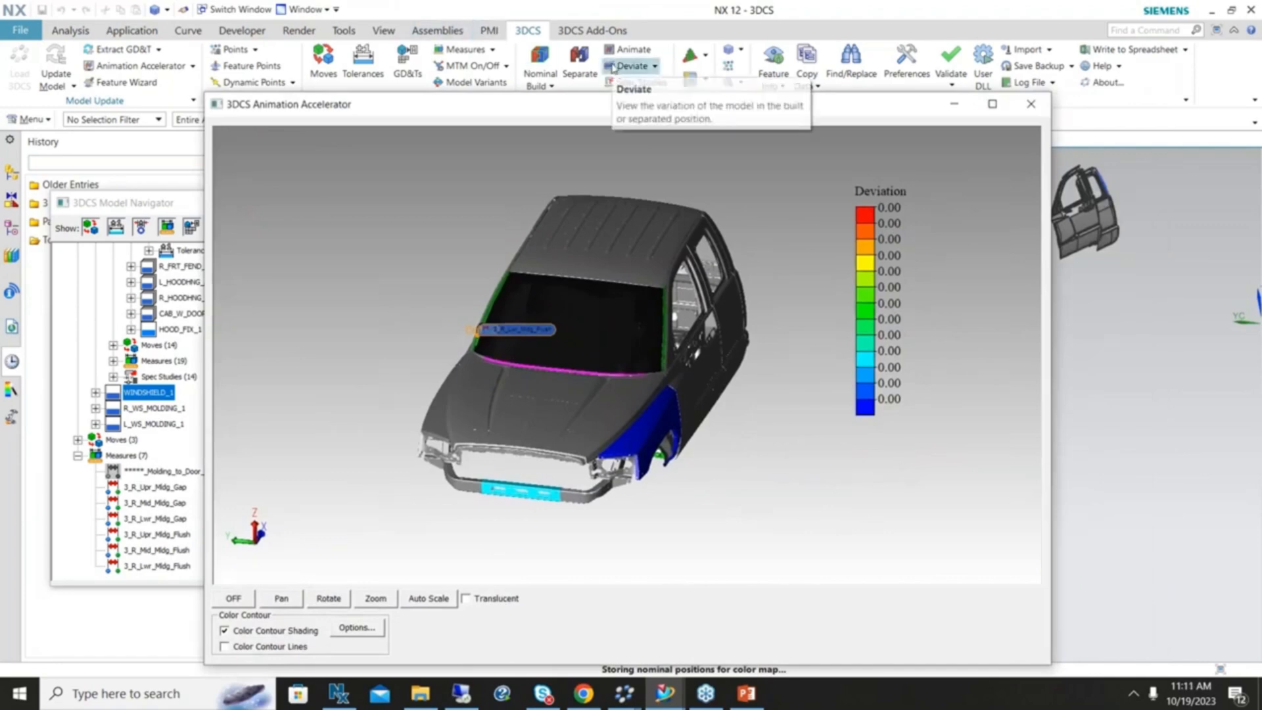
pyautogui.click(613, 66)
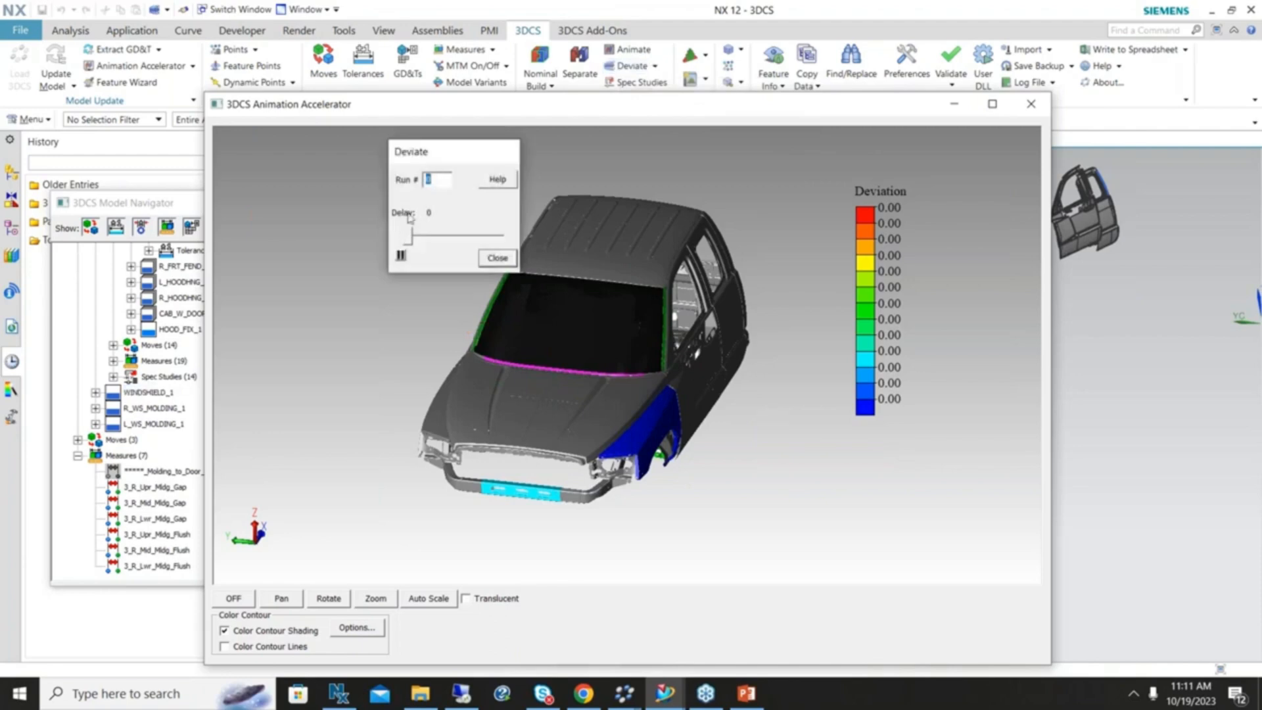
pyautogui.moveTo(432, 153); pyautogui.dragTo(322, 137)
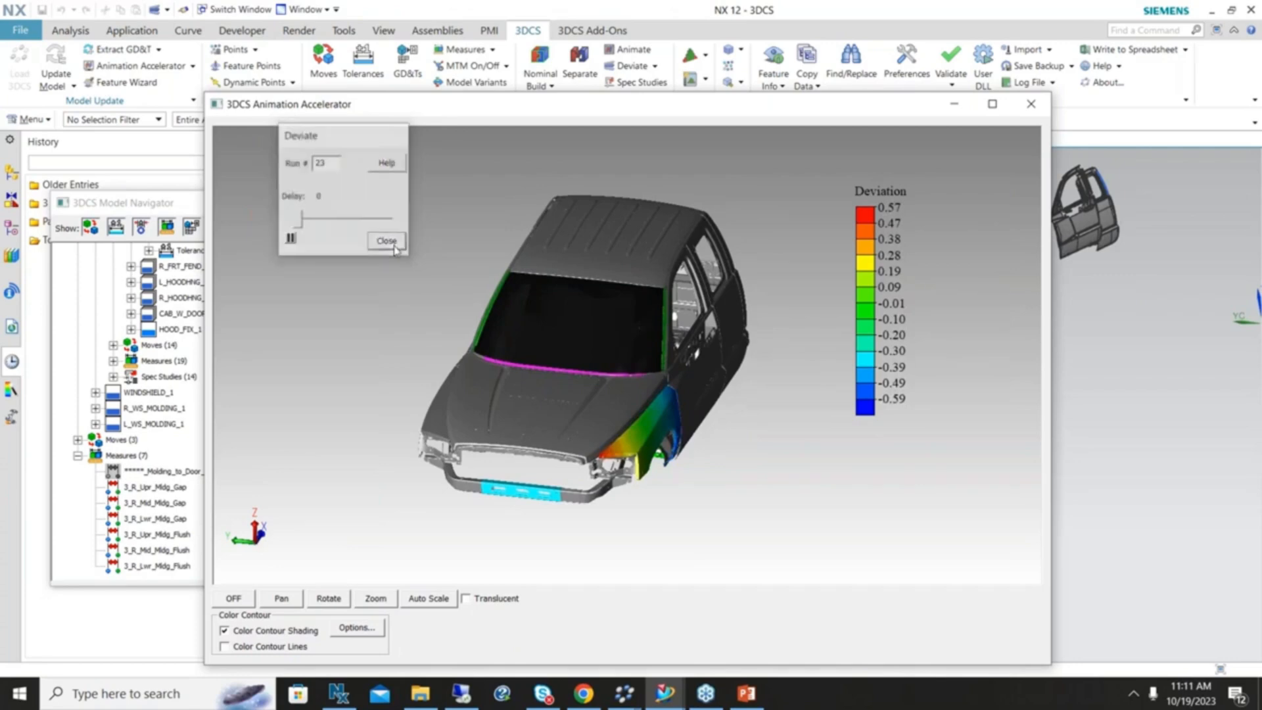
# Close the Deviate animation and adjust the color contour legend, moving it closer to the truck and enlarging its font and color boxes
pyautogui.click(391, 243)
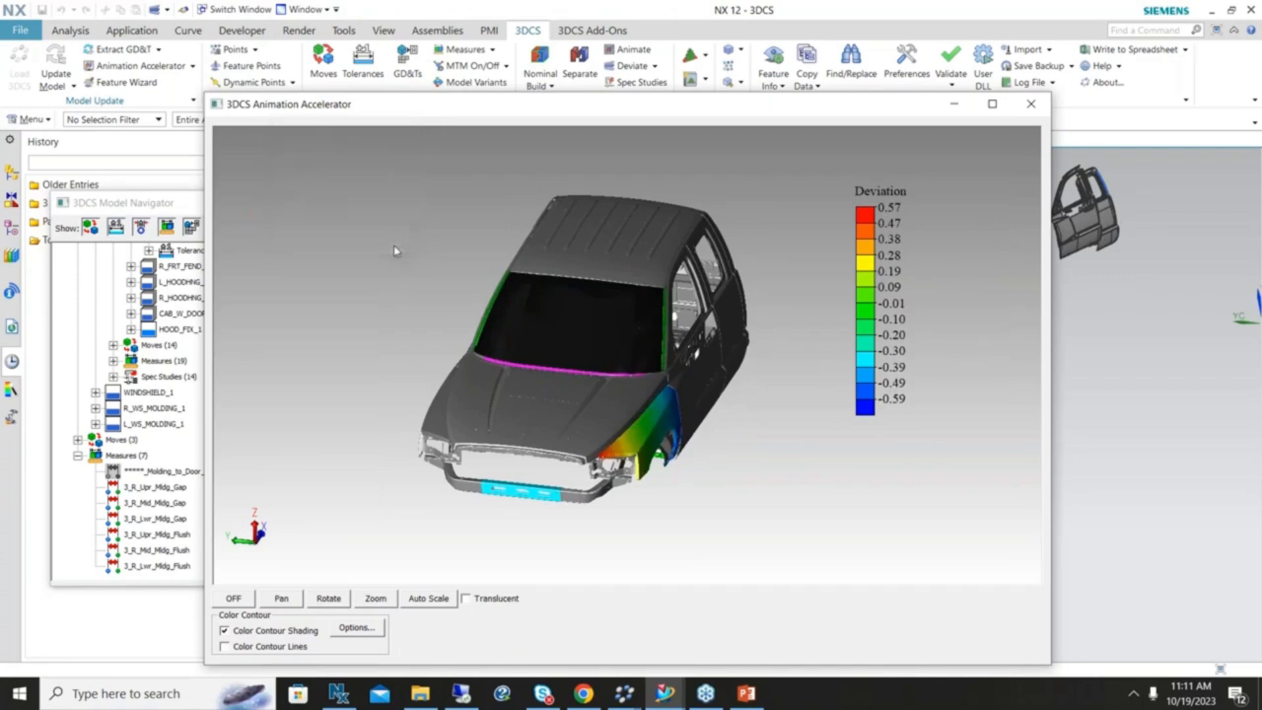
pyautogui.click(358, 629)
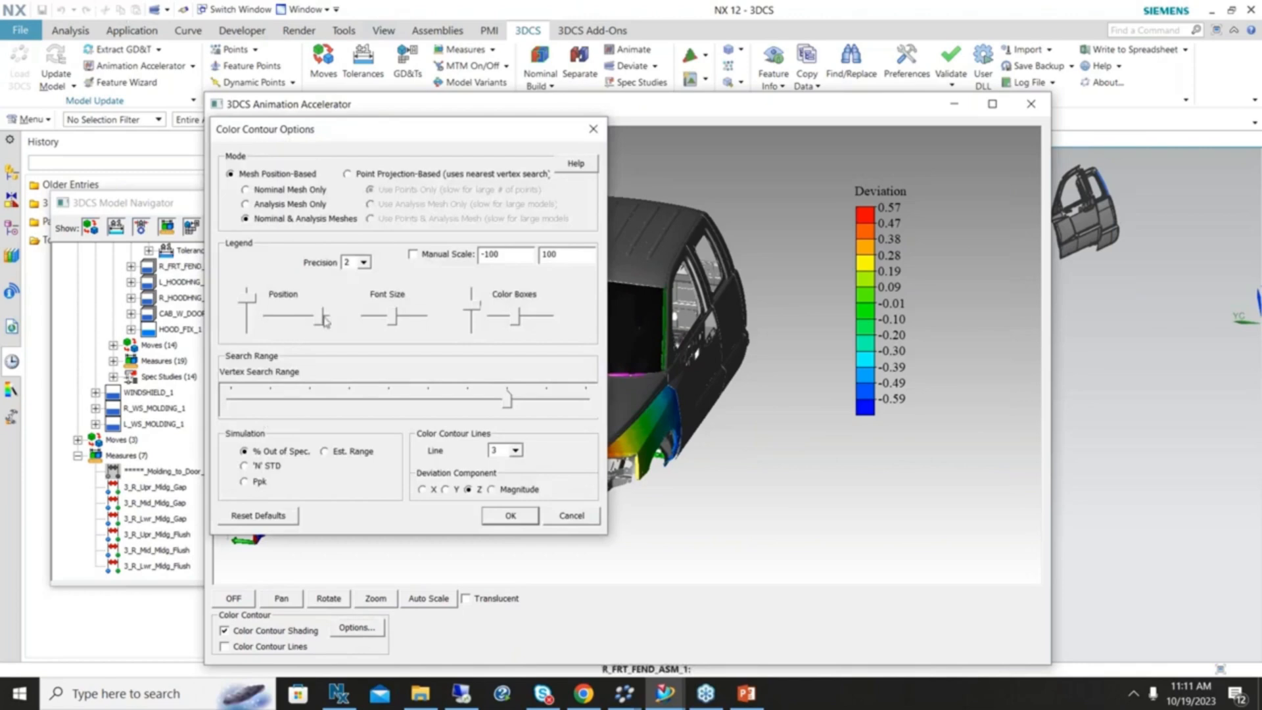
pyautogui.moveTo(322, 318)
pyautogui.mouseDown()
pyautogui.moveTo(271, 320)
pyautogui.moveTo(320, 319)
pyautogui.mouseUp()
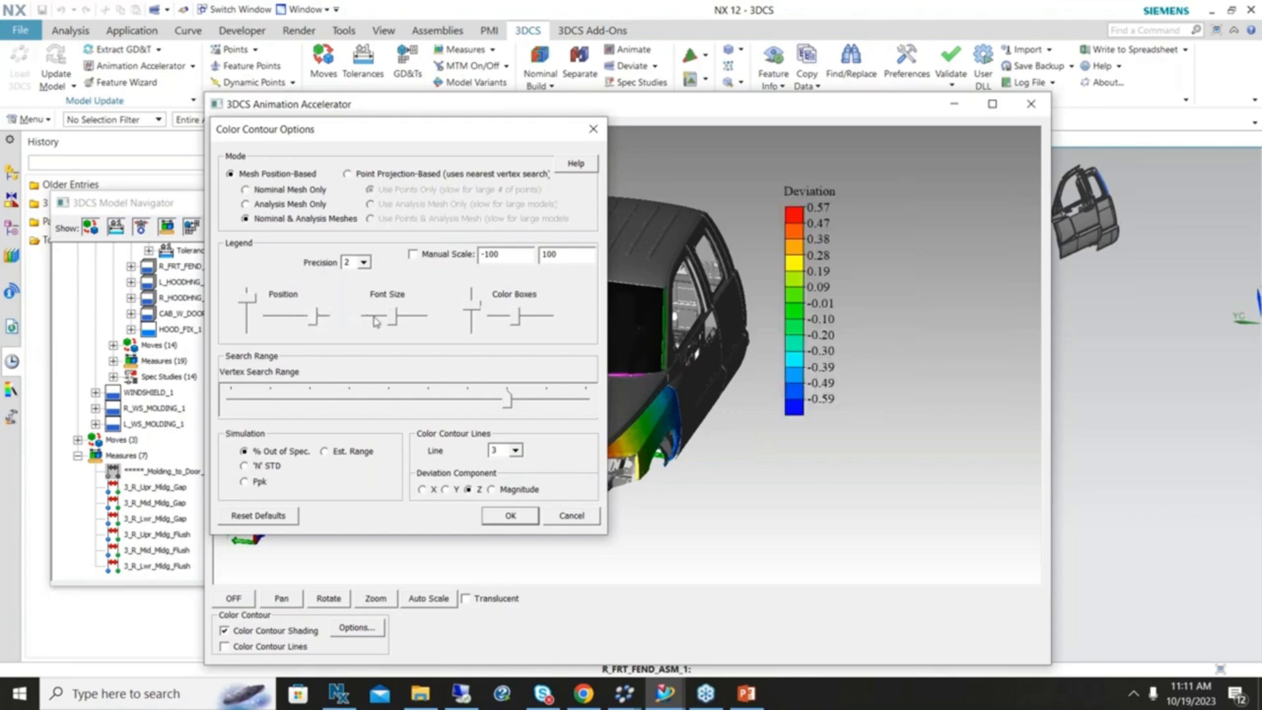
pyautogui.moveTo(397, 318); pyautogui.dragTo(475, 324)
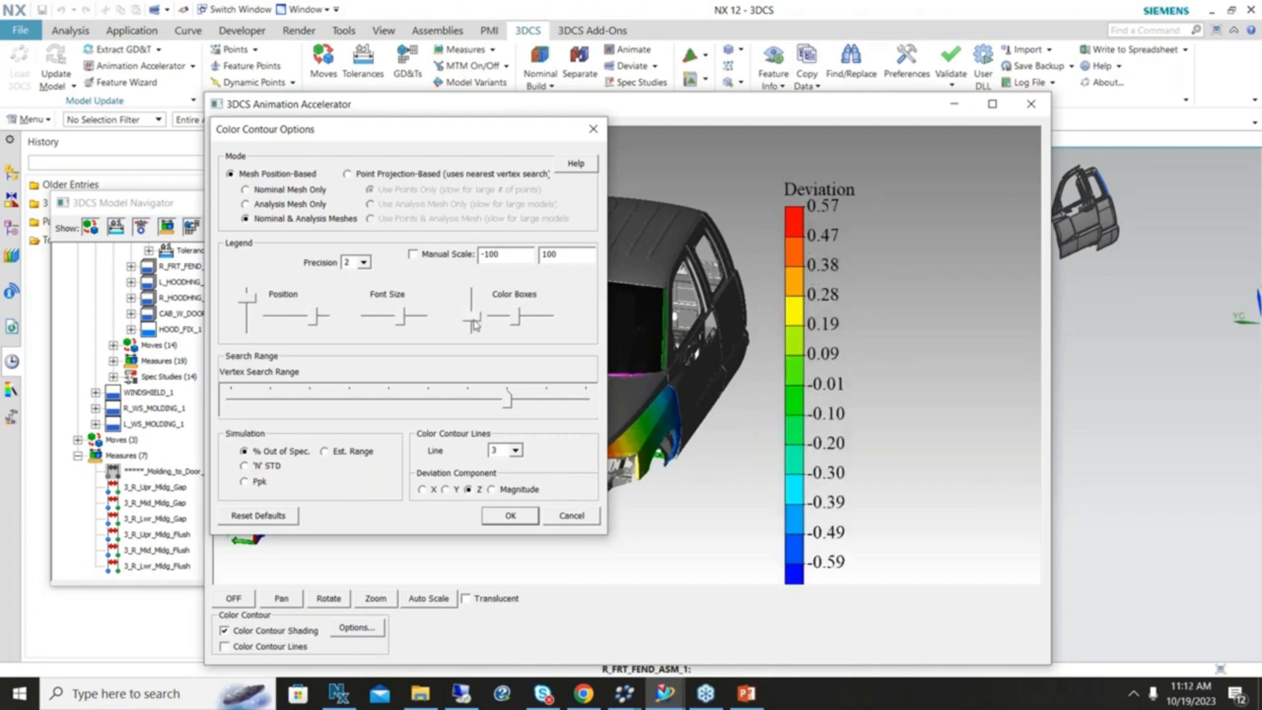
pyautogui.moveTo(474, 323); pyautogui.dragTo(471, 312)
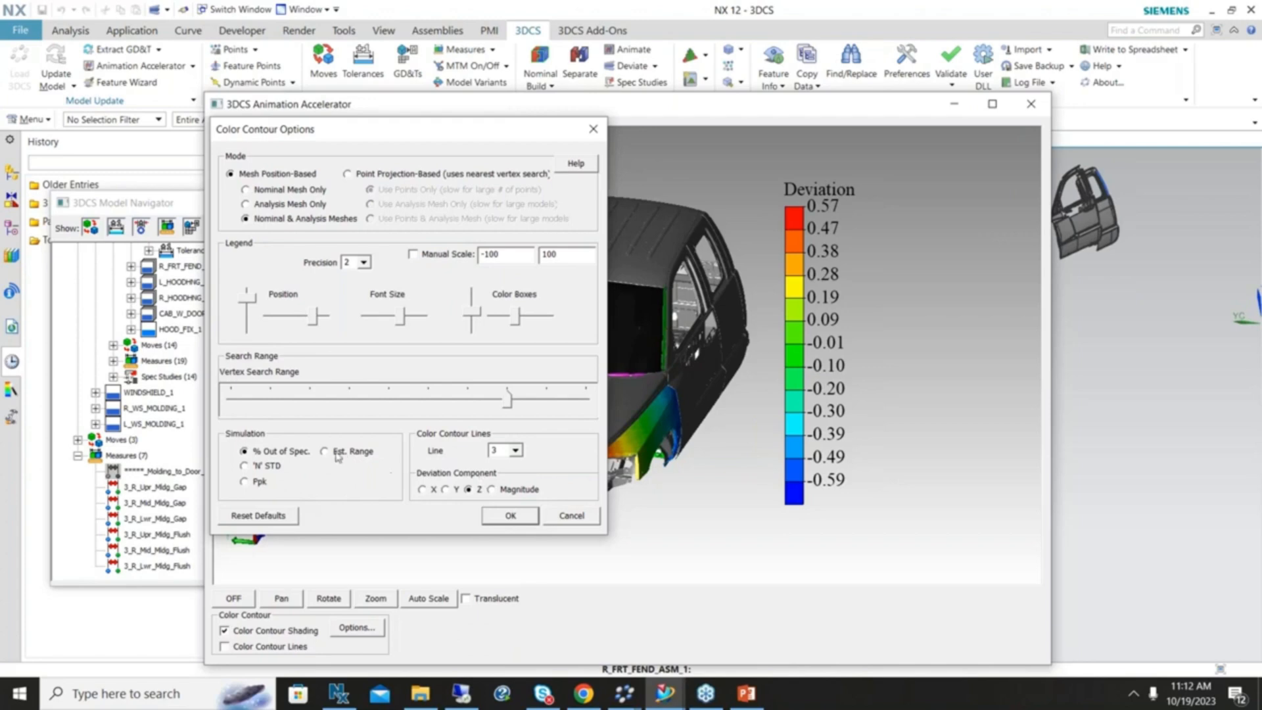
# Set the contour simulation output to Est. Range and the deviation component to Magnitude, and turn on Color Contour Lines
pyautogui.click(357, 454)
pyautogui.click(493, 490)
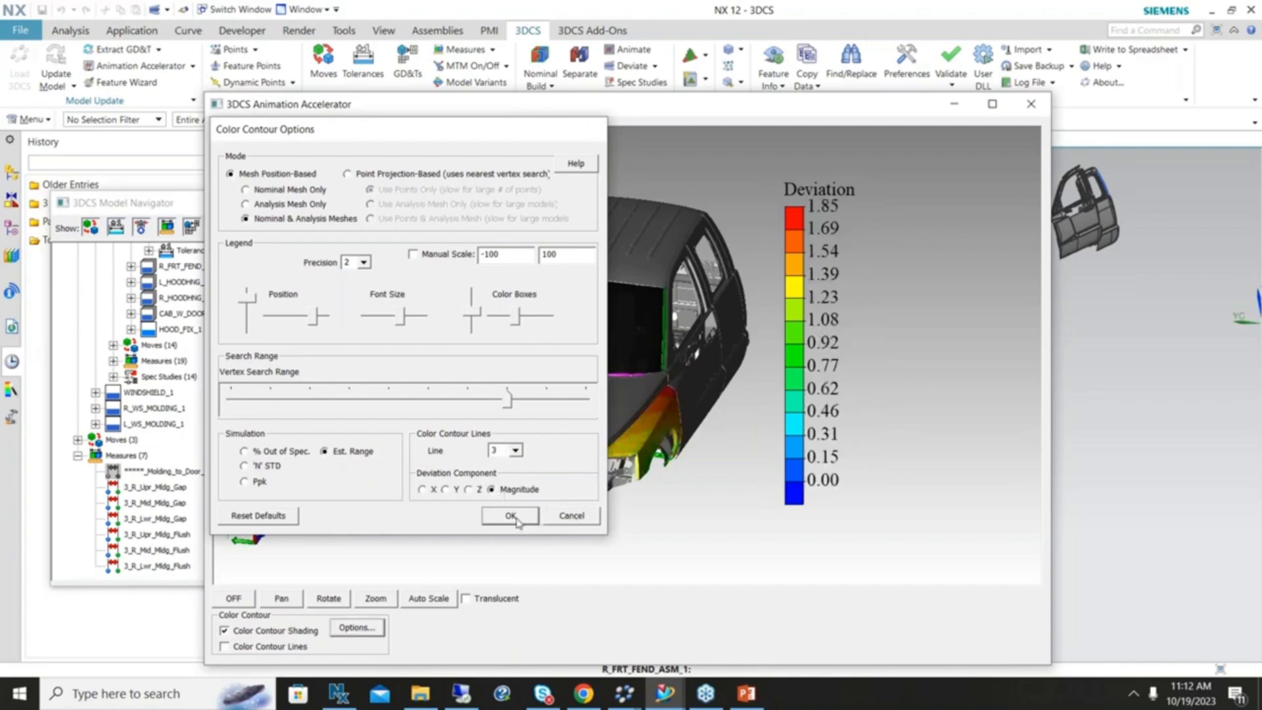
pyautogui.click(516, 522)
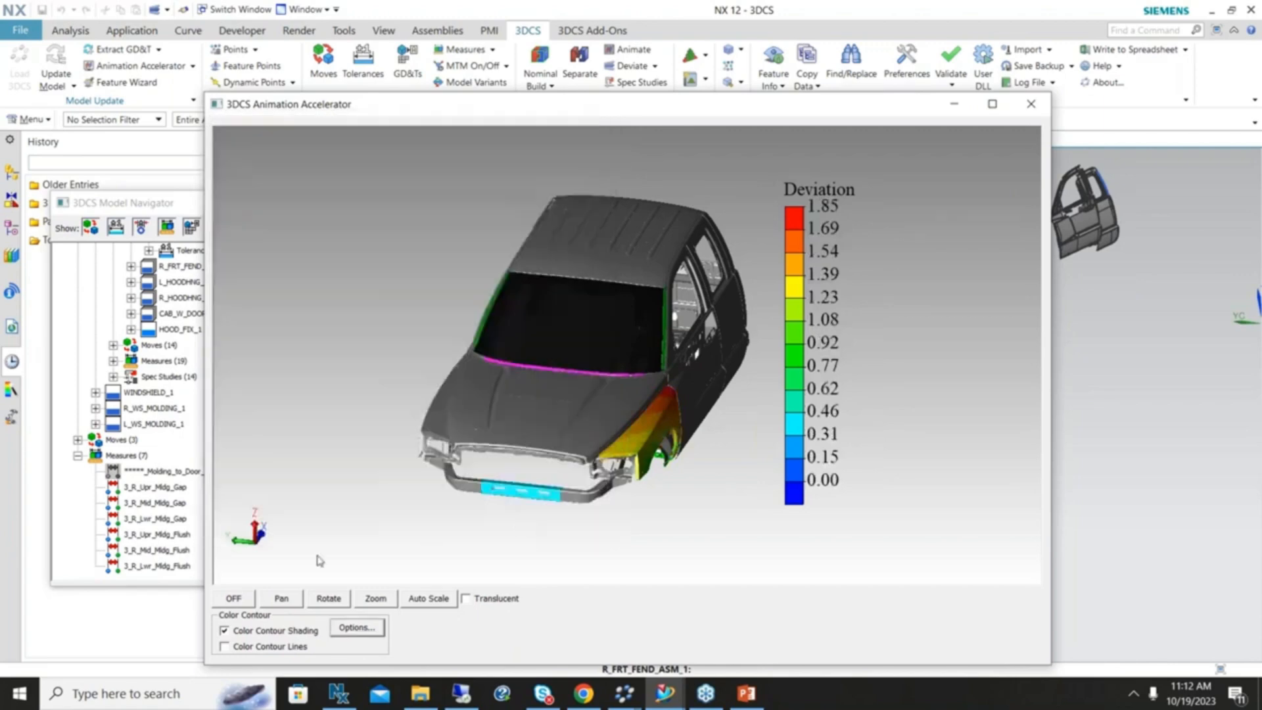
pyautogui.click(225, 647)
# Build the model nominally and run a Monte Carlo and contributor analysis with 1000 total runs, overwriting the existing results
pyautogui.click(543, 61)
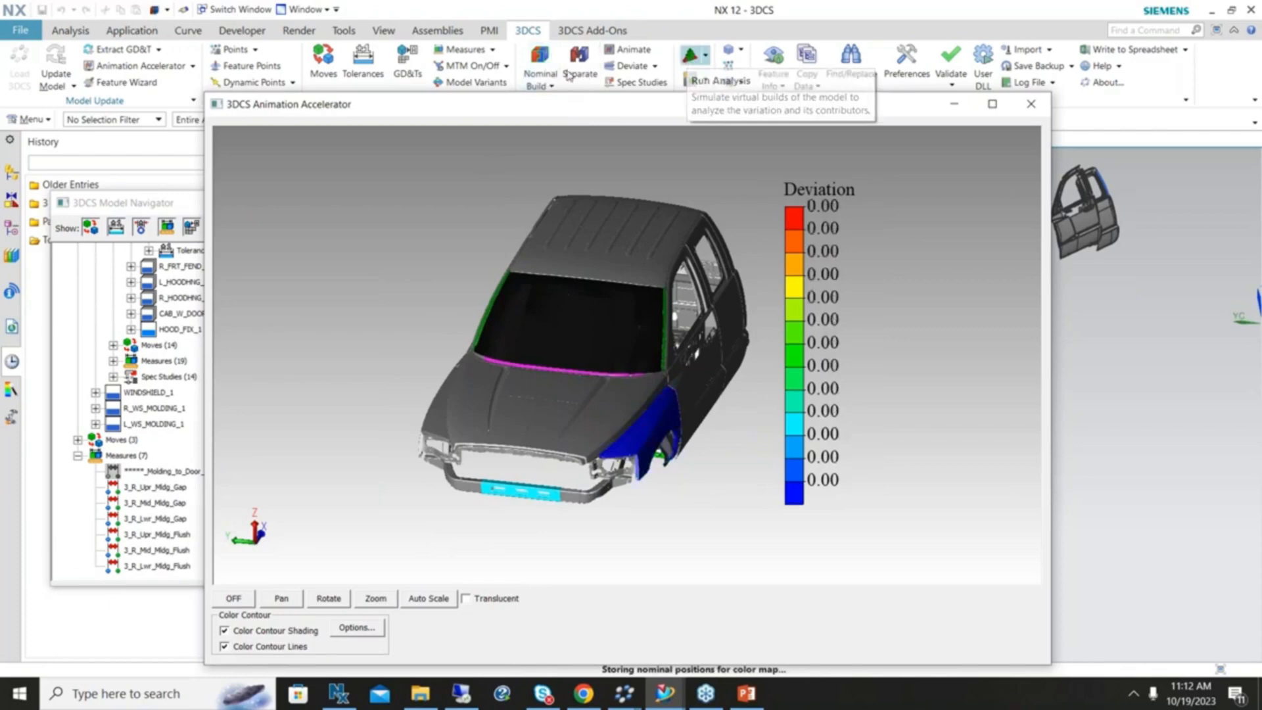
pyautogui.click(691, 55)
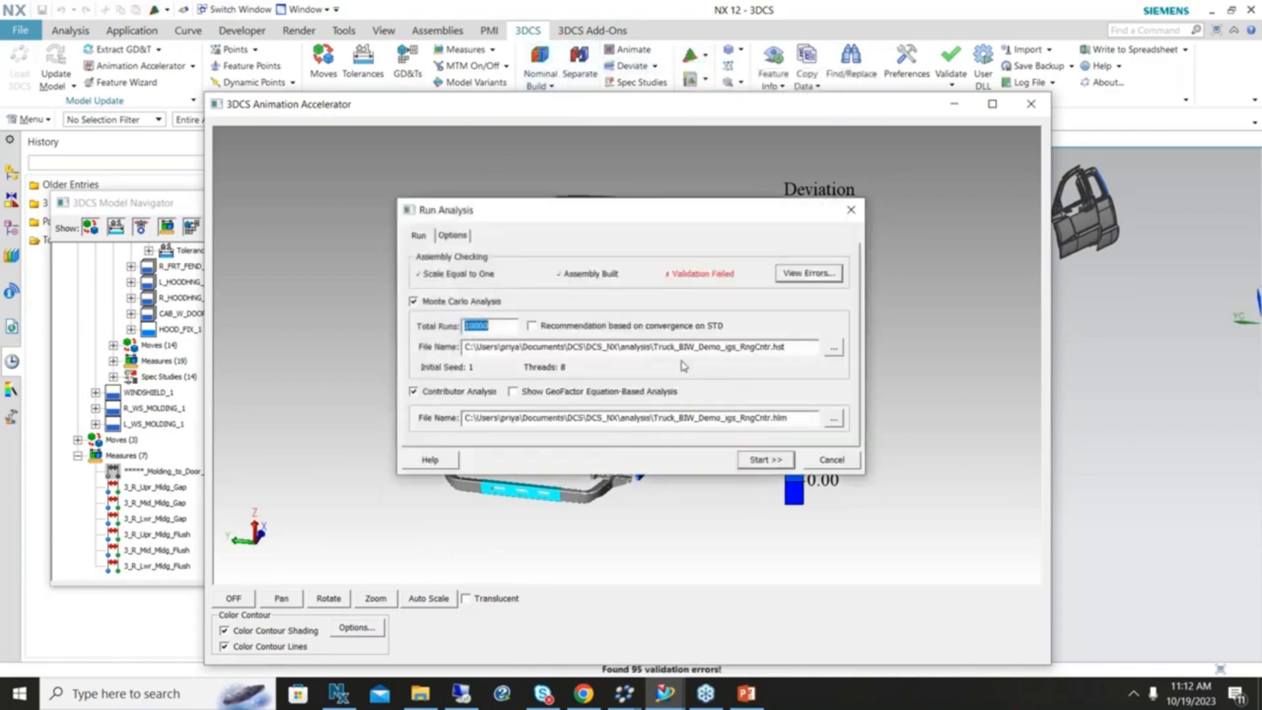
pyautogui.click(505, 328)
pyautogui.click(759, 459)
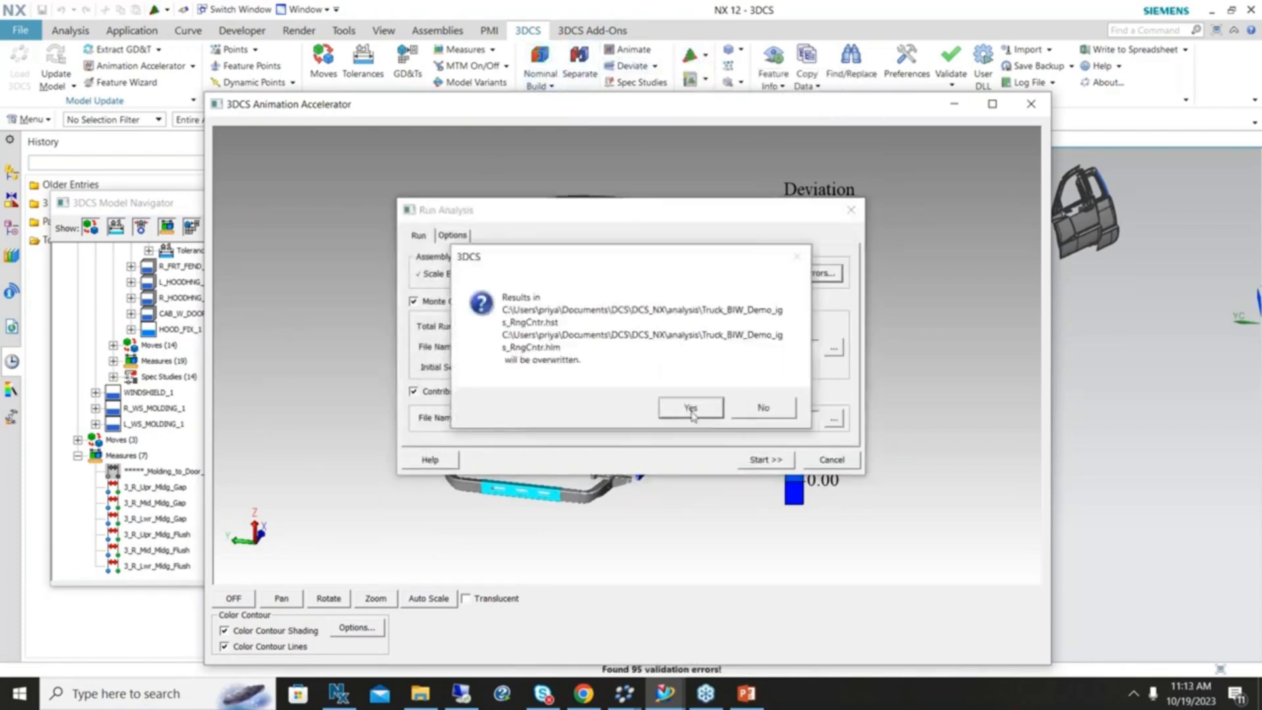
pyautogui.click(691, 408)
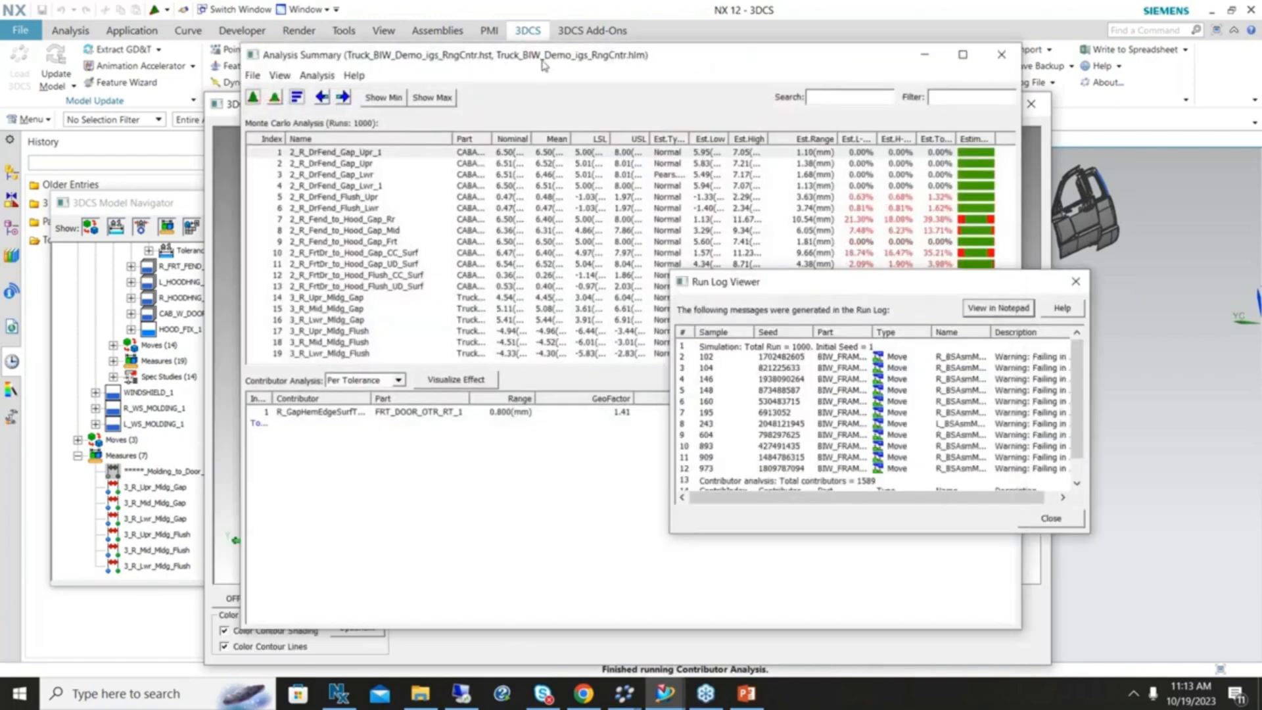
# Move the Analysis Summary off the truck and examine the range-colored measure lines where the hood, fender and windshield molding meet
pyautogui.moveTo(543, 65); pyautogui.dragTo(911, 252)
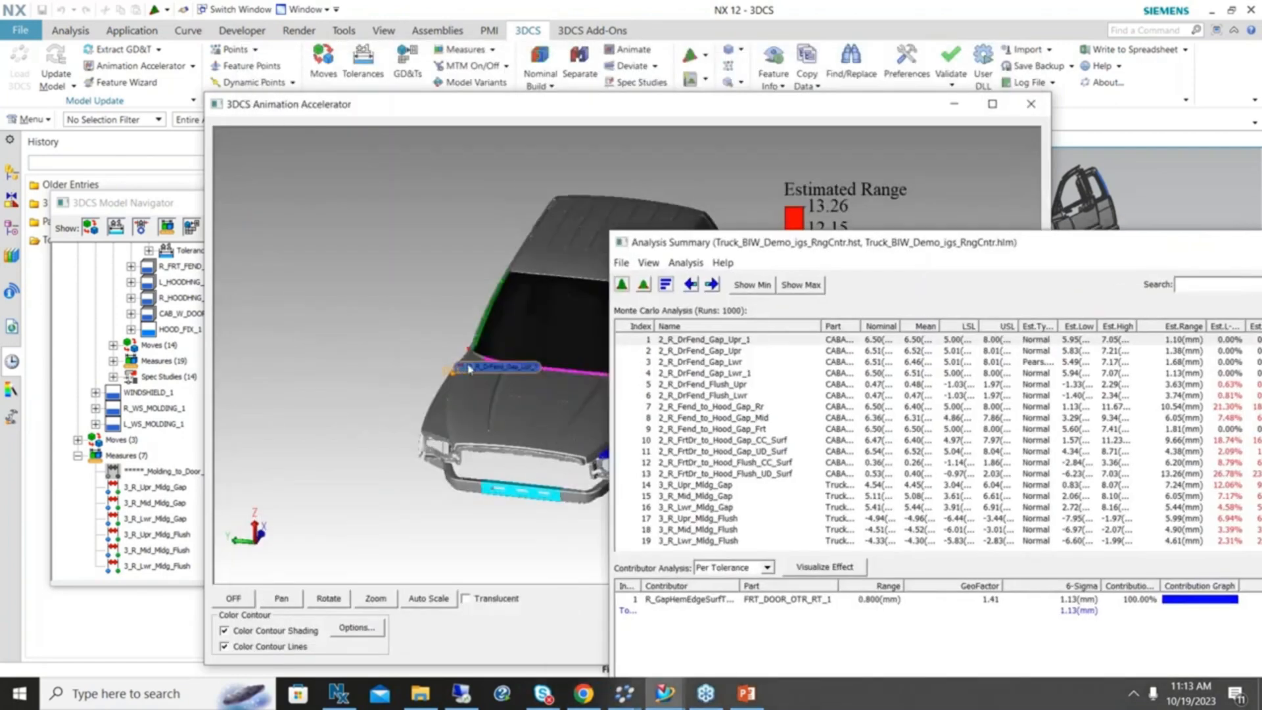
pyautogui.scroll(5, 469, 369)
pyautogui.click(388, 345)
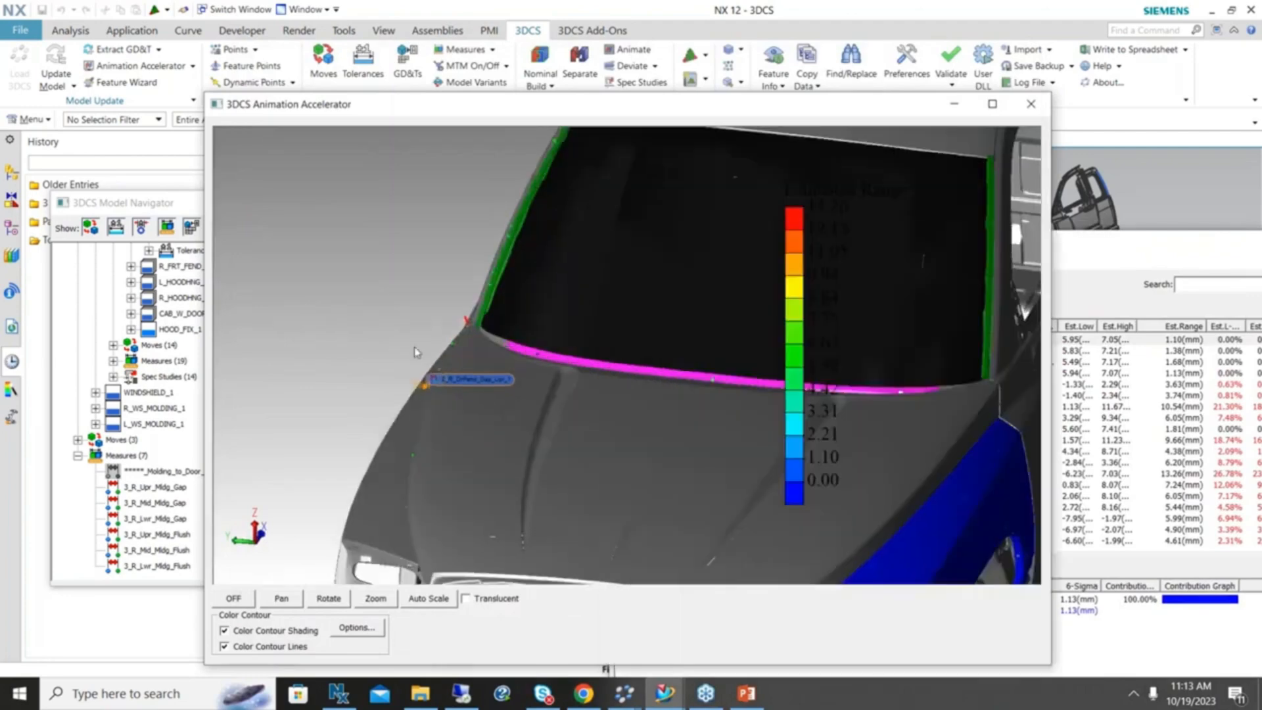
pyautogui.scroll(5, 411, 354)
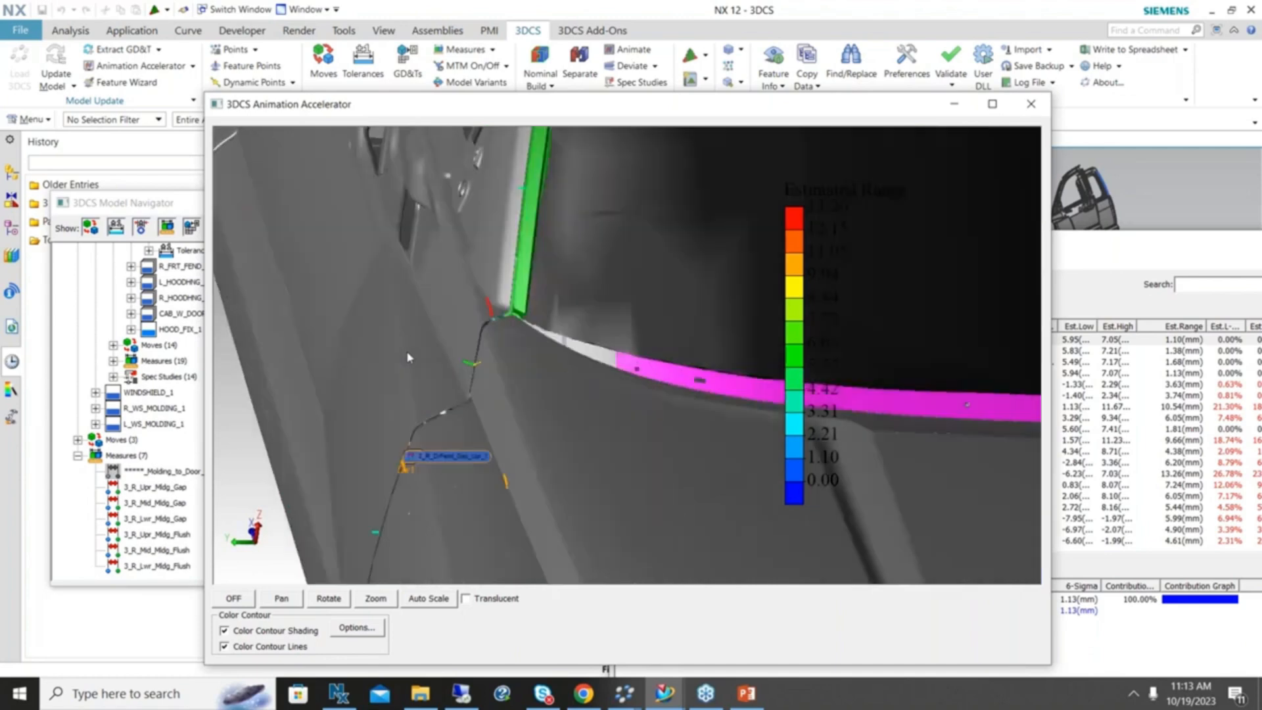
pyautogui.scroll(3, 407, 357)
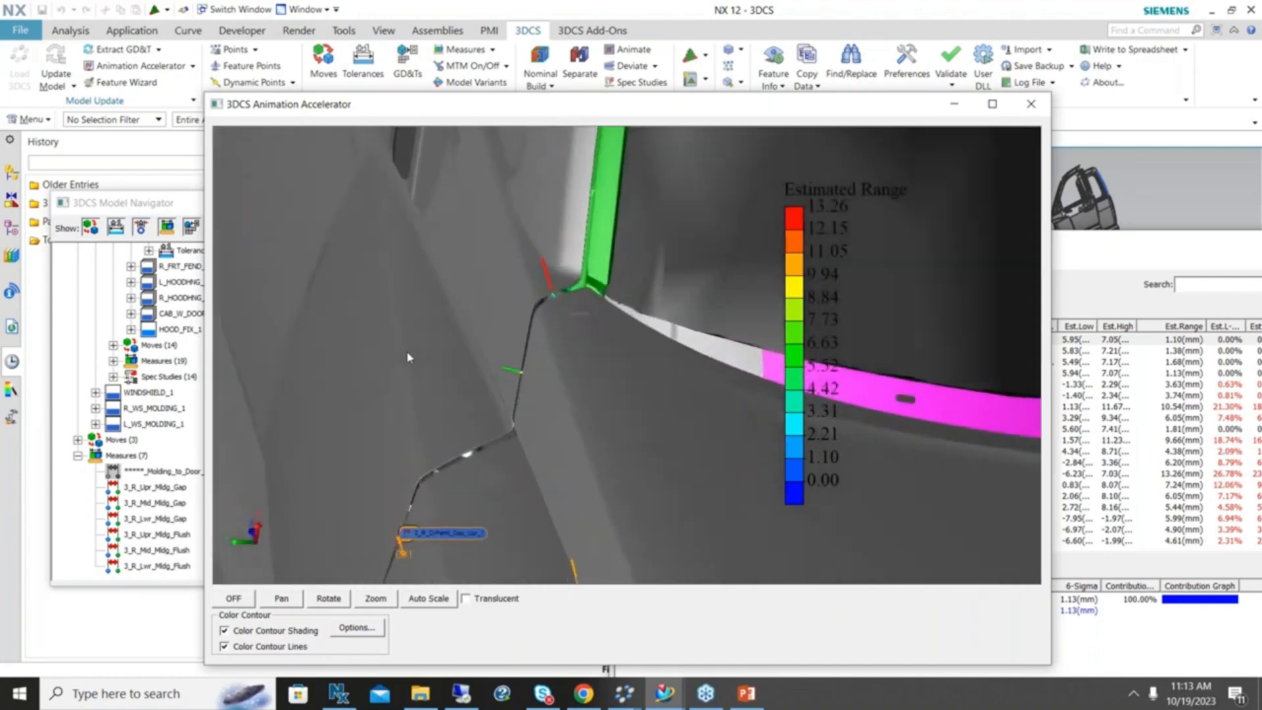
pyautogui.scroll(-2, 541, 276)
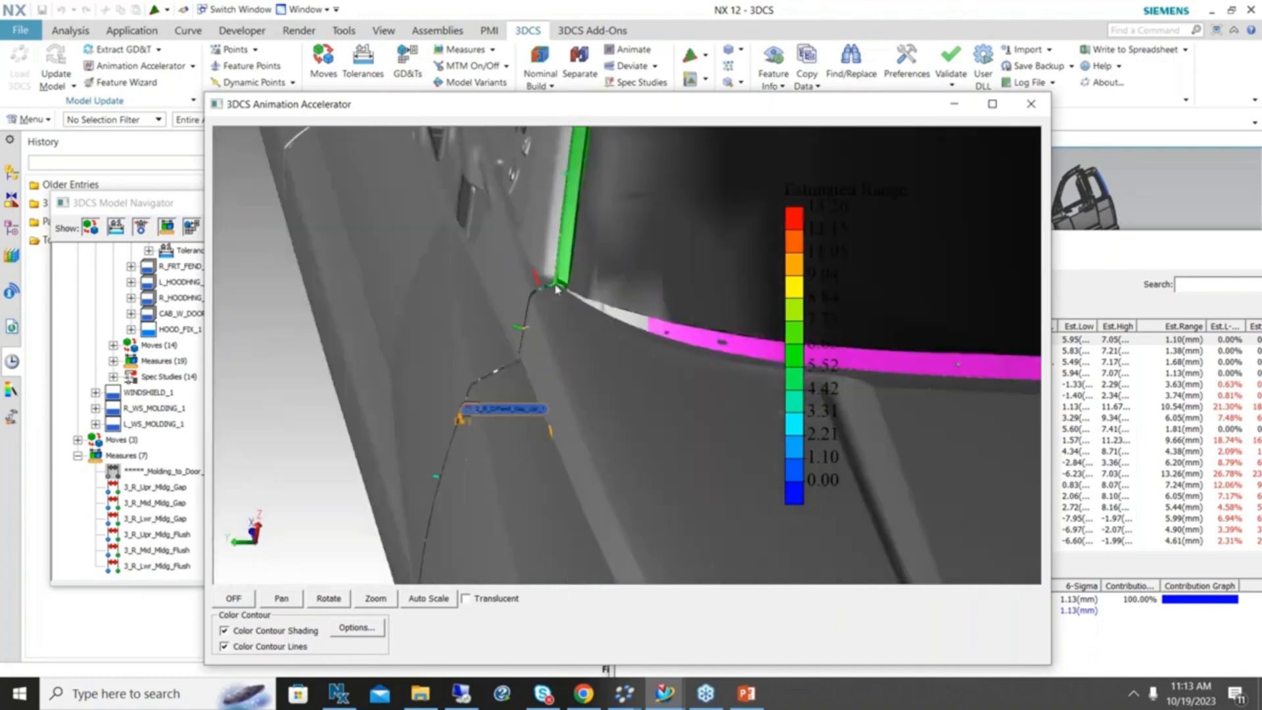
pyautogui.scroll(2, 558, 285)
pyautogui.scroll(3, 833, 212)
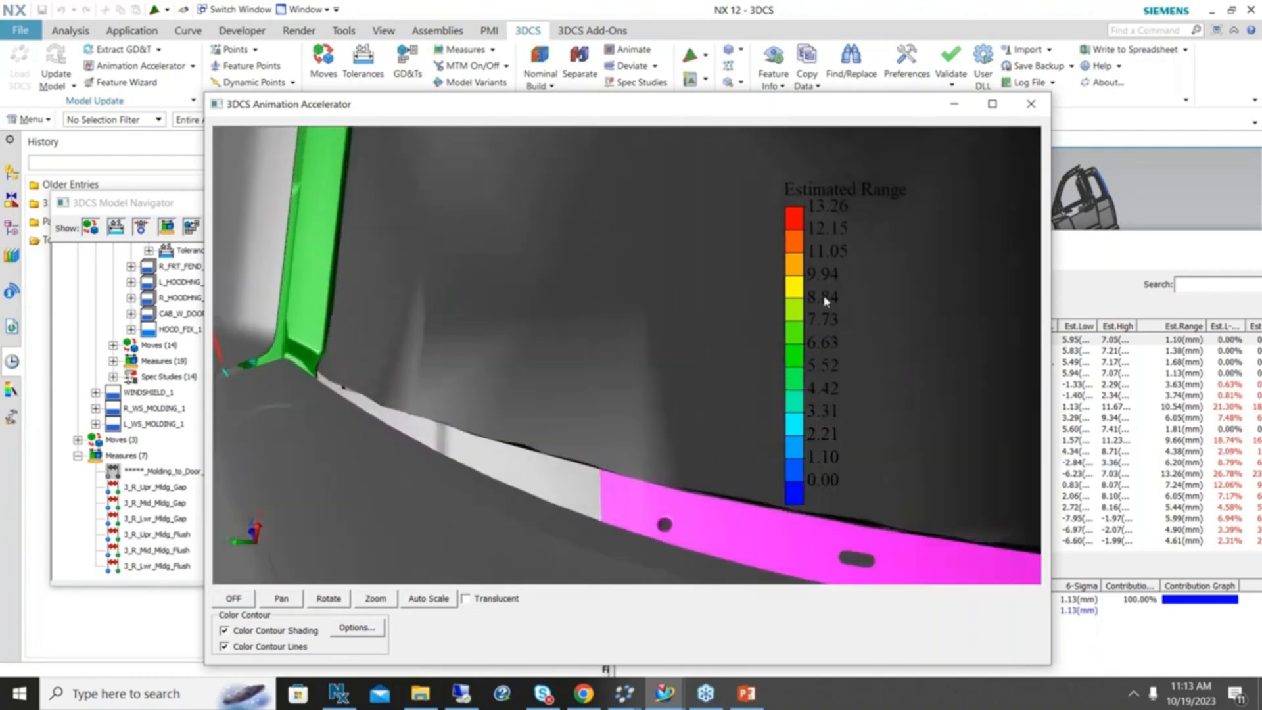
pyautogui.scroll(-2, 826, 303)
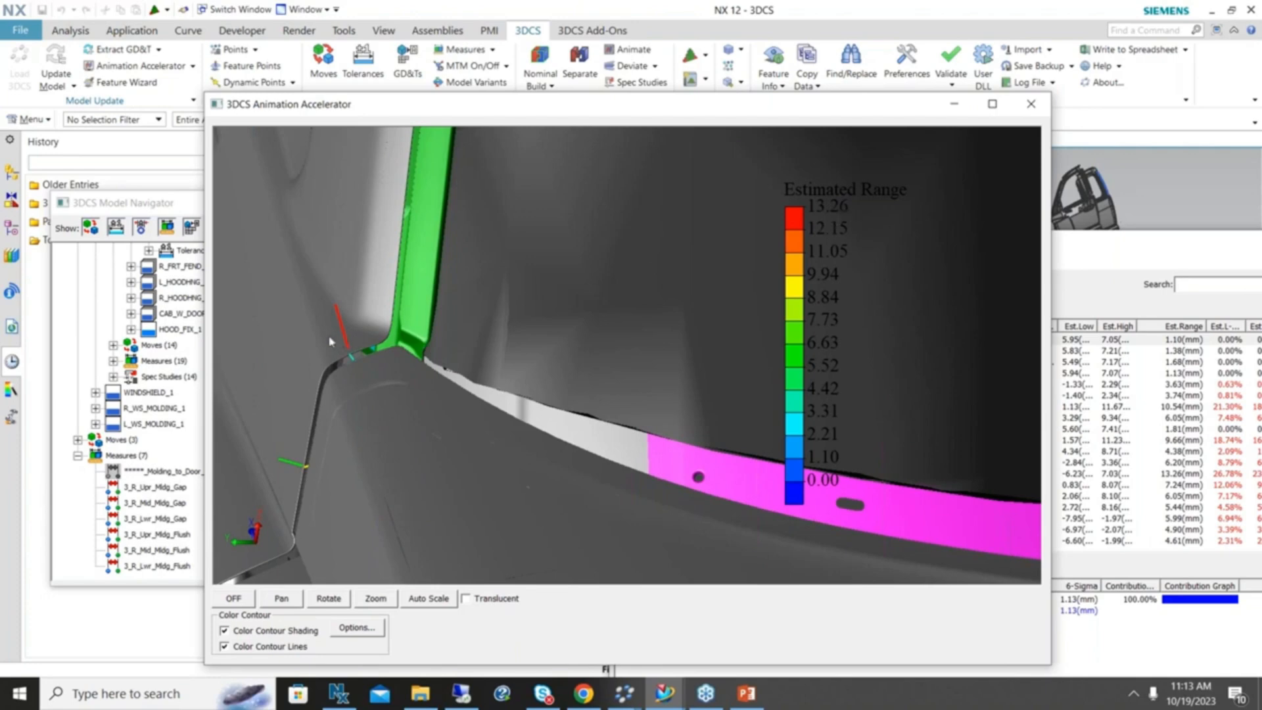
# Select 2_R_FrtDr_to_Hood_Flush_UD_Surf in the Analysis Summary to highlight it on the truck, keeping the measure's location unobstructed
pyautogui.click(1096, 245)
pyautogui.moveTo(1086, 247); pyautogui.dragTo(785, 153)
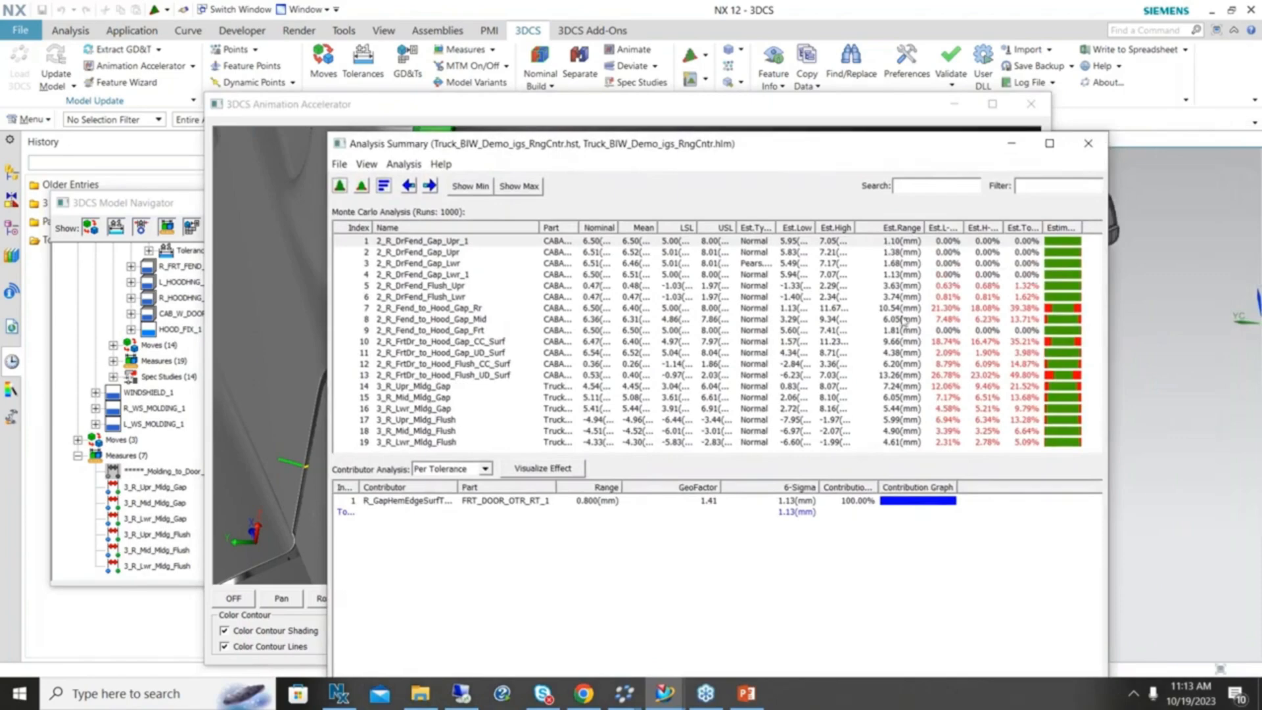
pyautogui.click(887, 376)
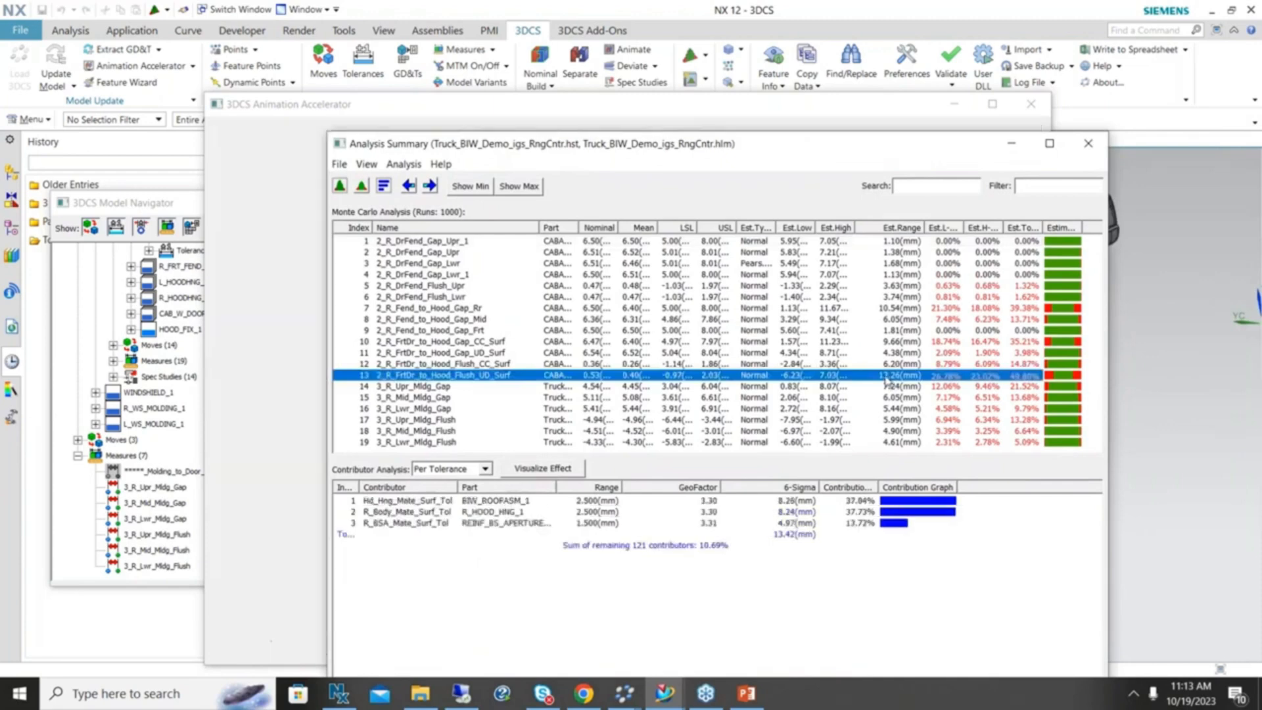
pyautogui.moveTo(611, 144); pyautogui.dragTo(758, 151)
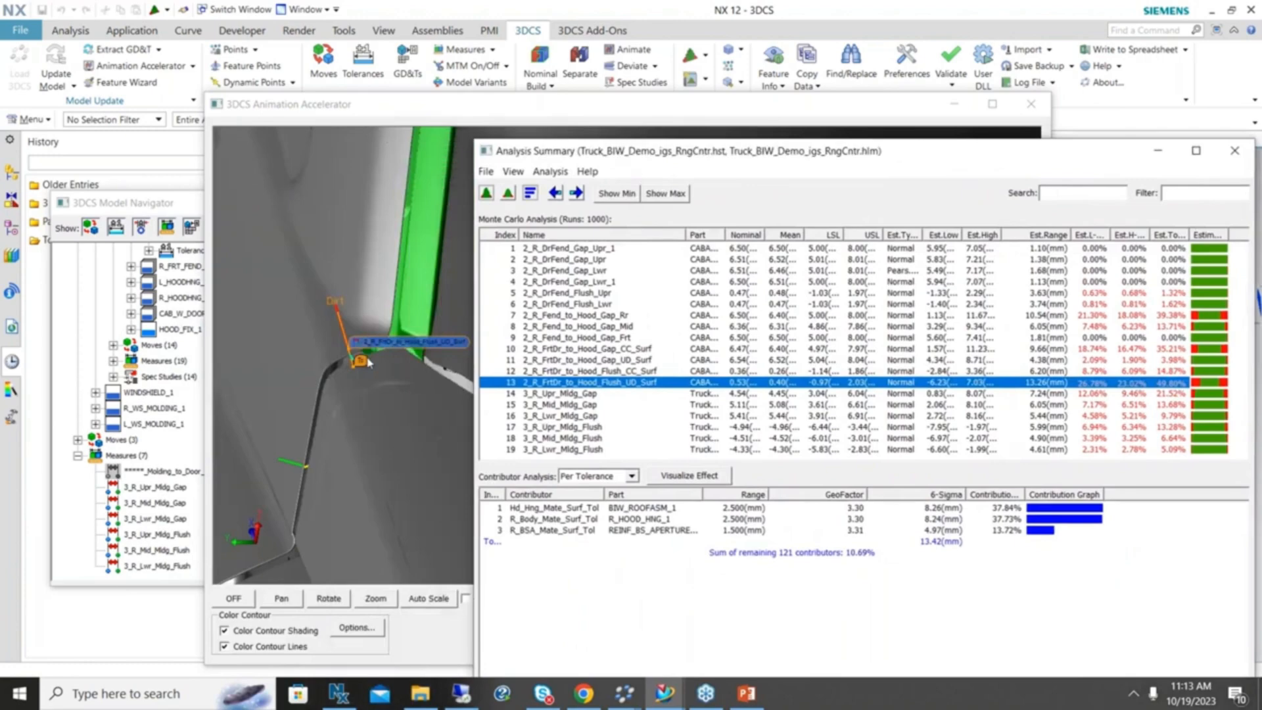